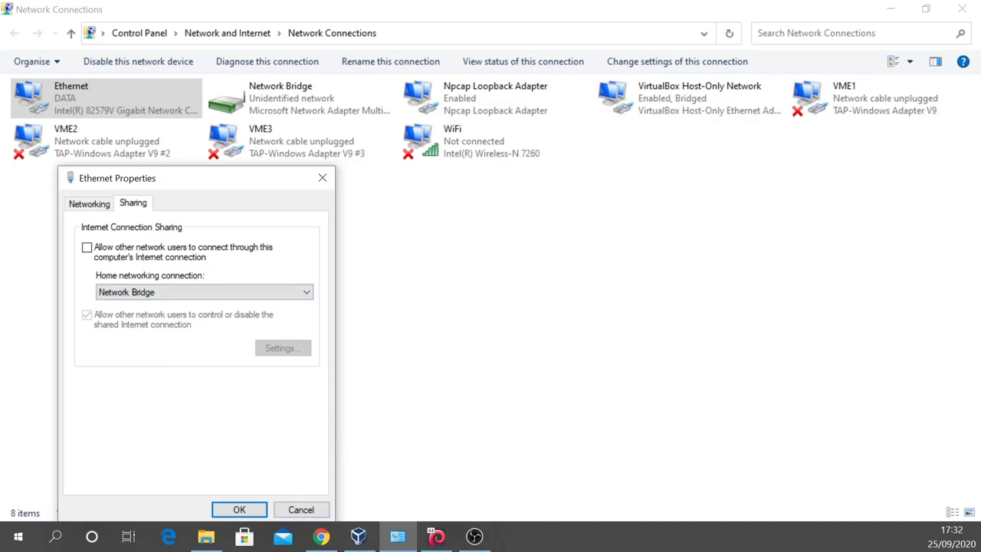
Close the Ethernet Properties dialog with internet connection sharing left off
key(Return)
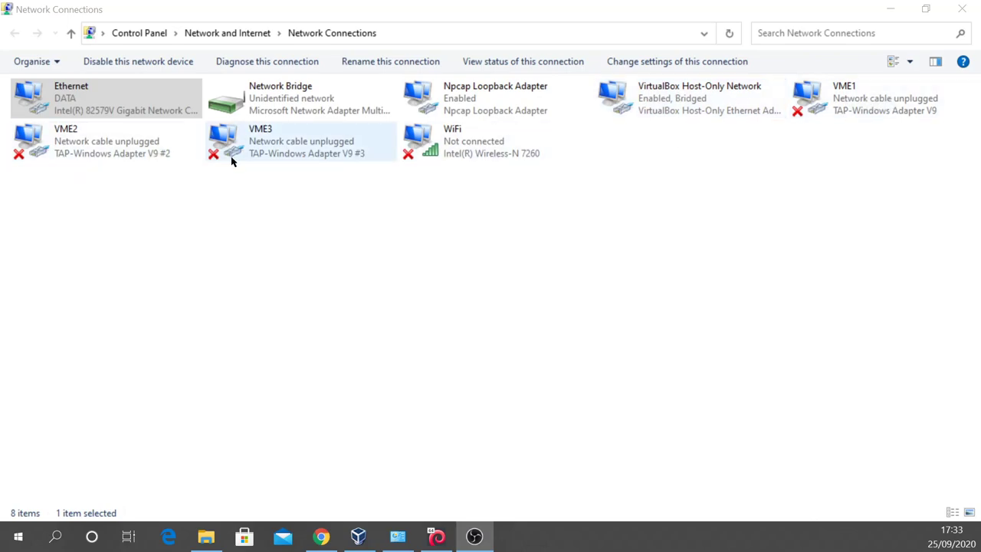
Review the Network Bridge's adapters (VirtualBox Host-Only Network, VME1–VME3) and cancel without changes
right_click(258, 92)
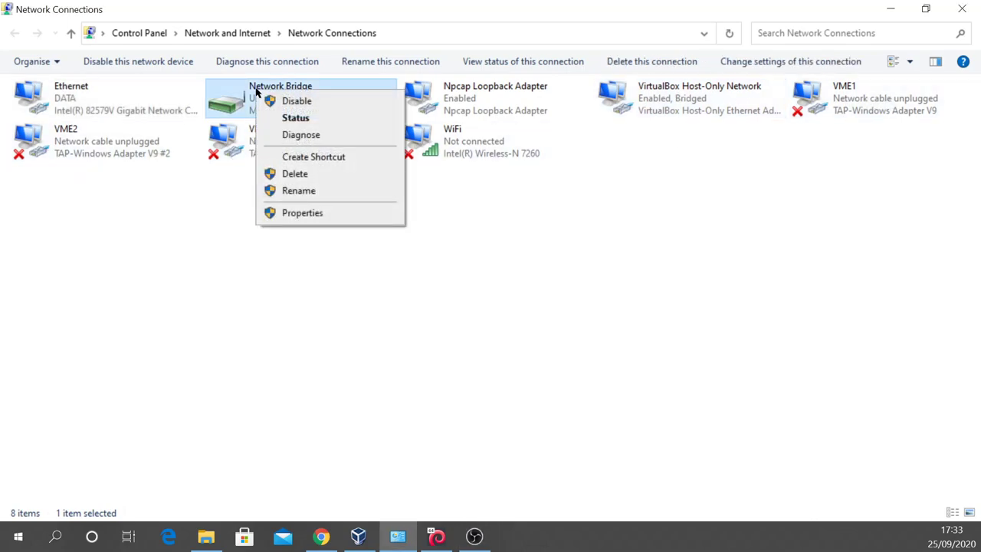
click(325, 214)
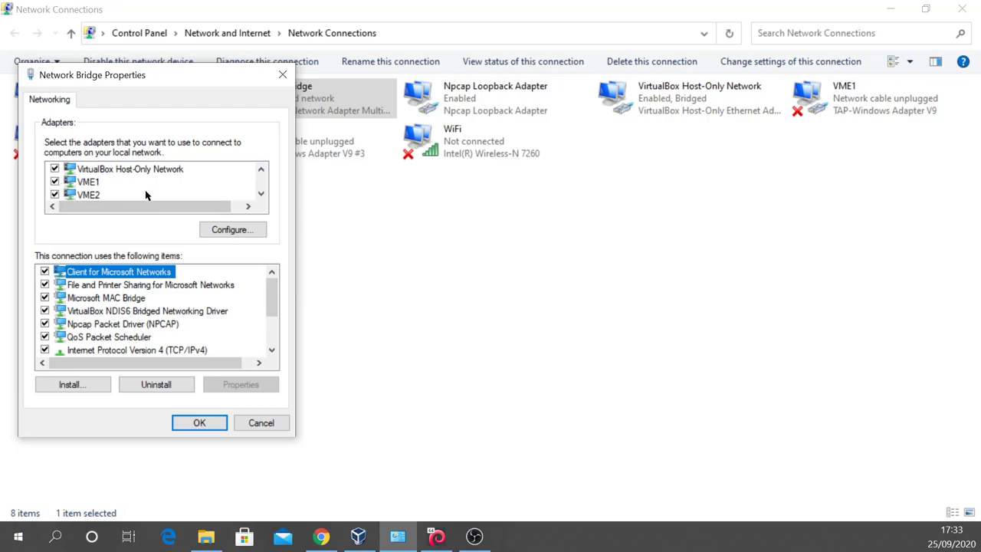
click(261, 195)
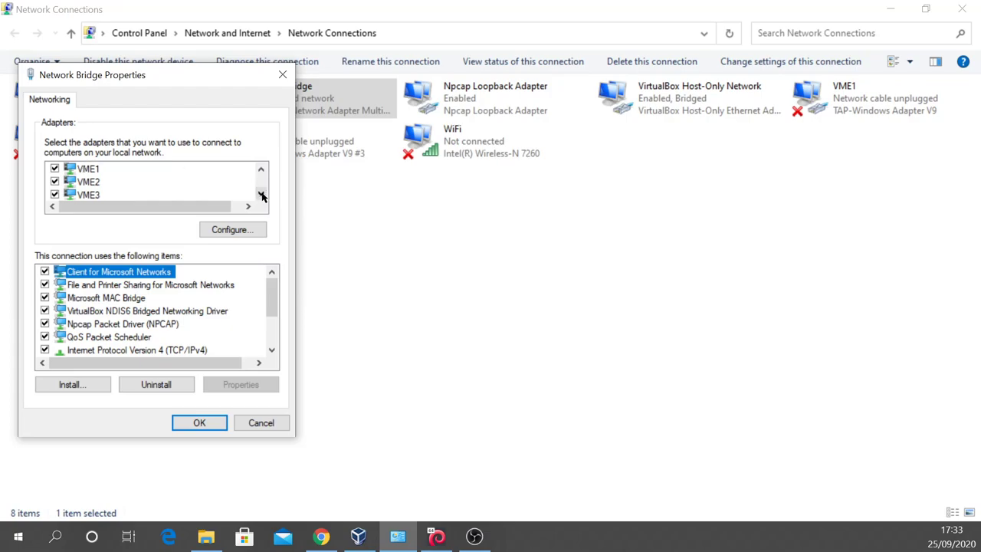
click(261, 195)
click(261, 194)
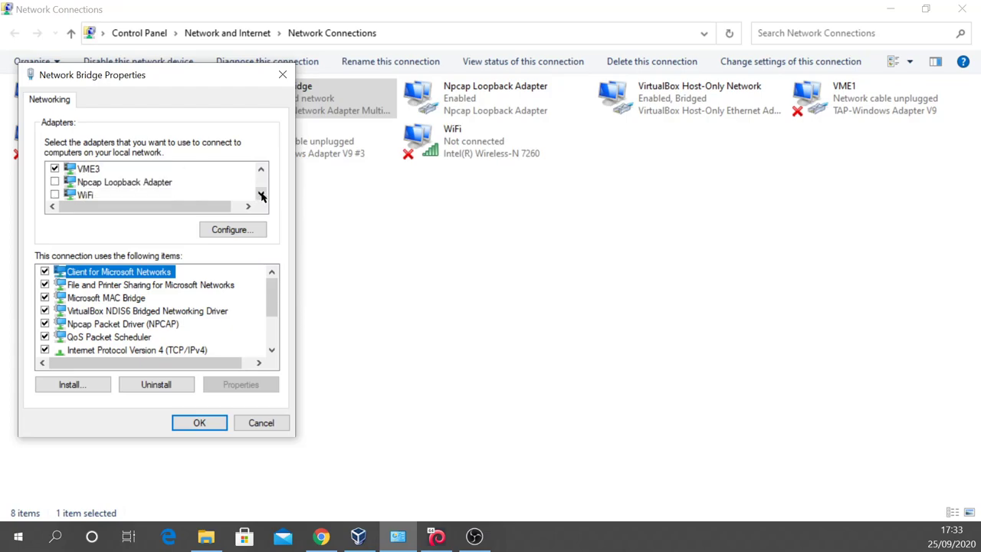
click(261, 170)
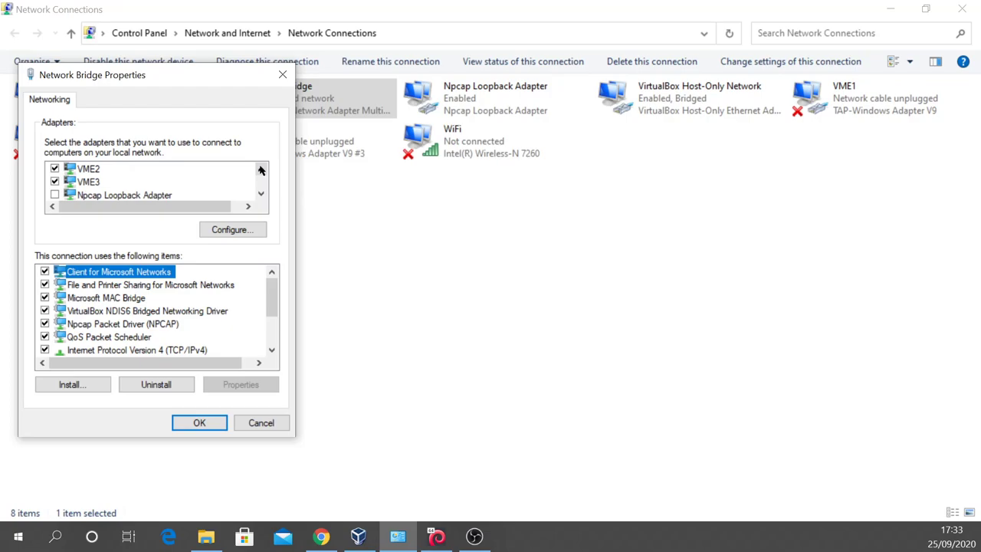
click(262, 170)
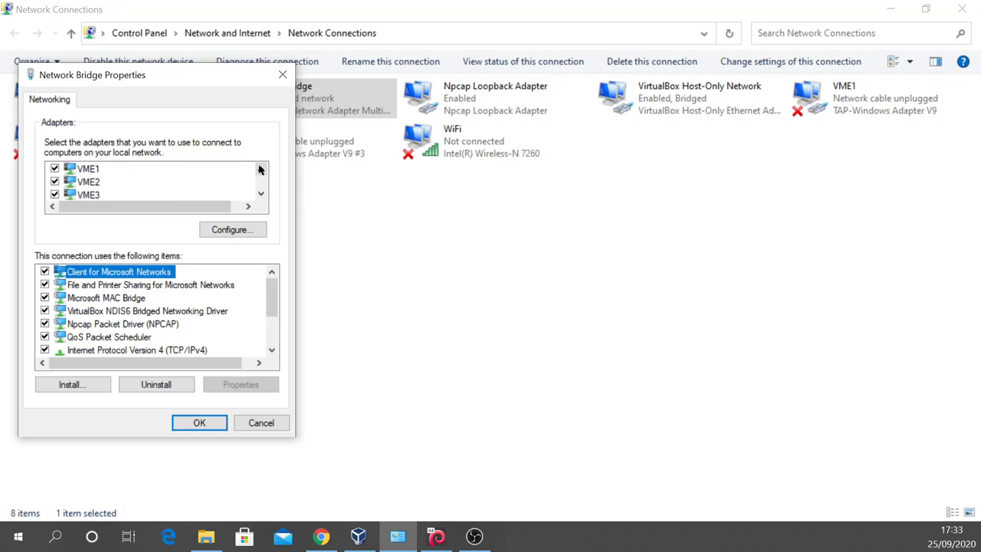
click(261, 169)
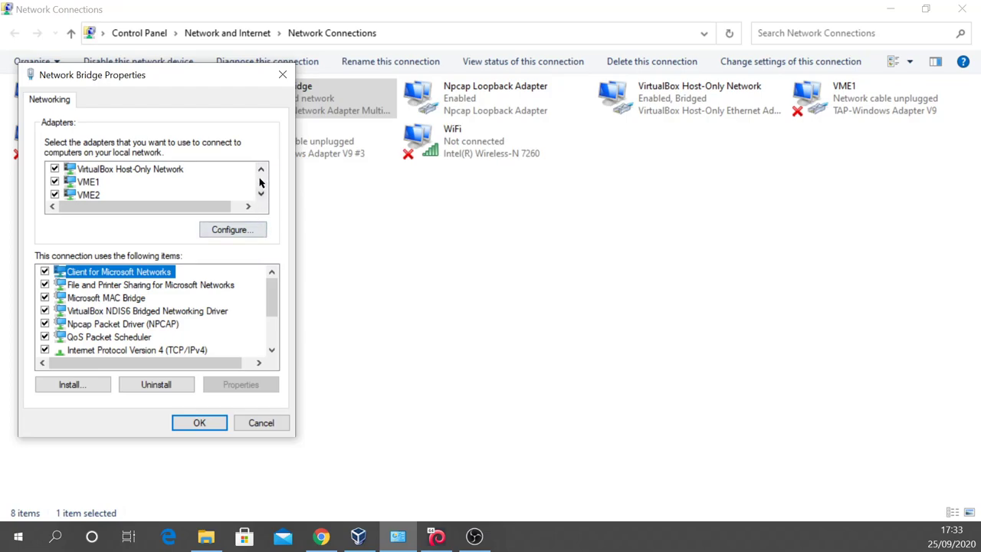
click(260, 171)
click(246, 424)
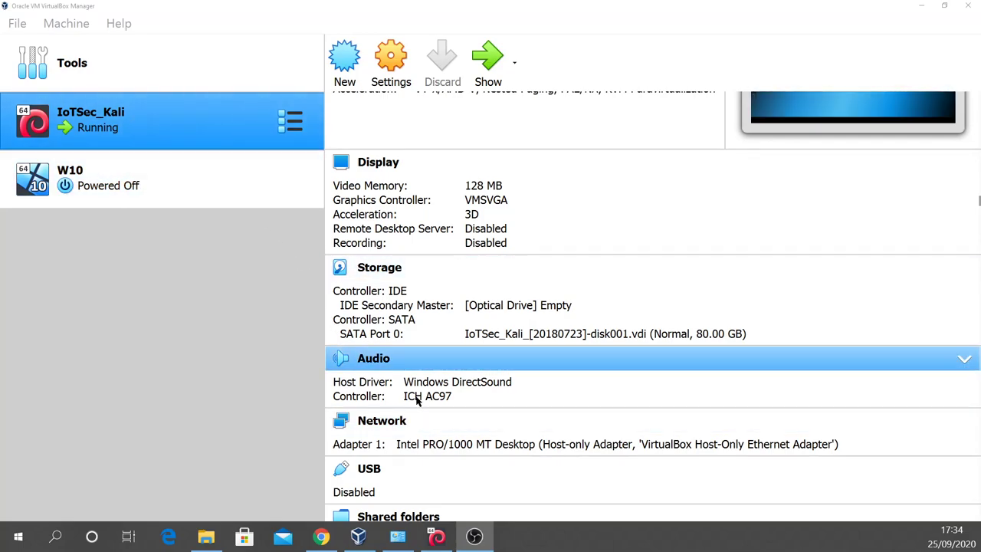
Open IoTSec_Kali's Network settings, showing Adapter 1 attached to Host-only Adapter
scroll(416, 394, down, 3)
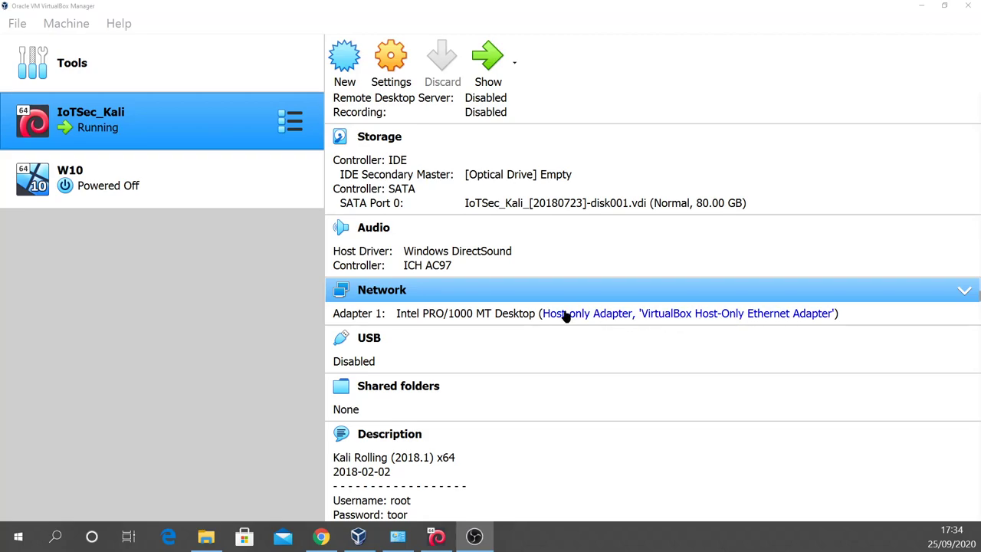
click(371, 297)
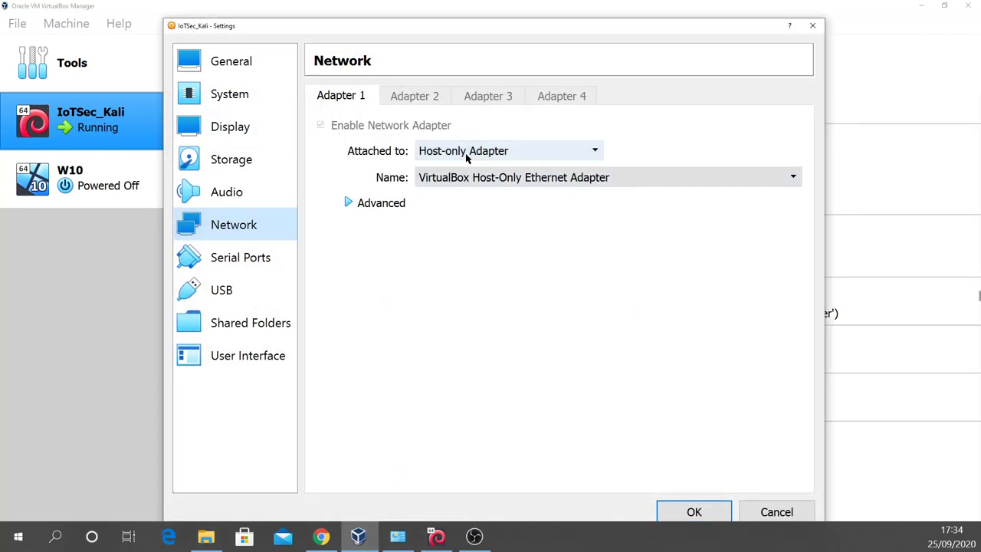
Keep Adapter 1 on Host-only Adapter and cancel the IoTSec_Kali settings unchanged
click(597, 152)
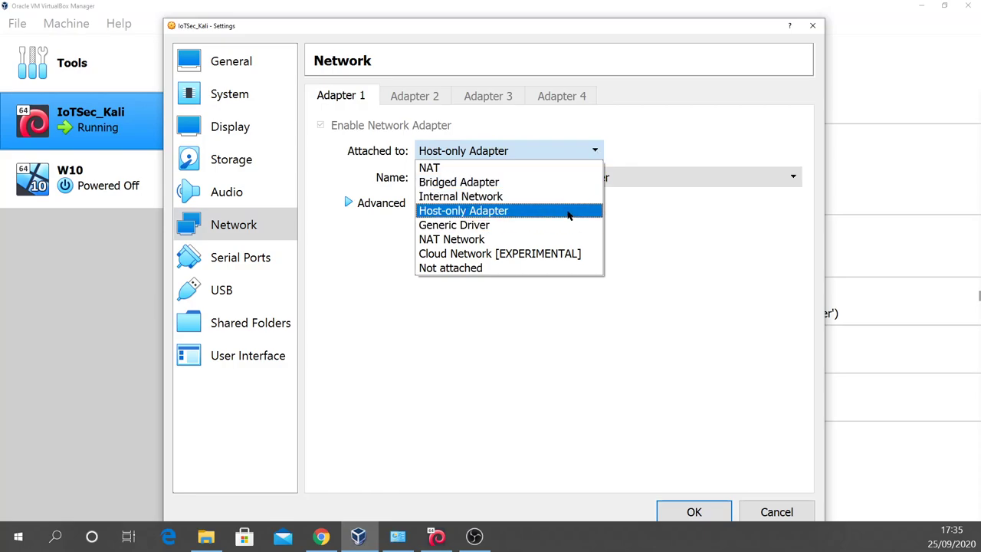
click(723, 263)
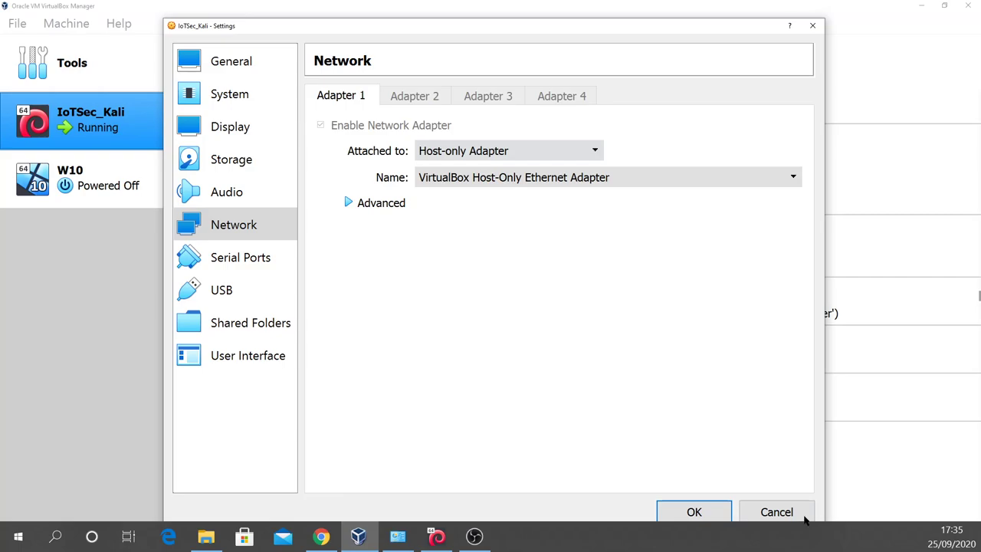
click(777, 512)
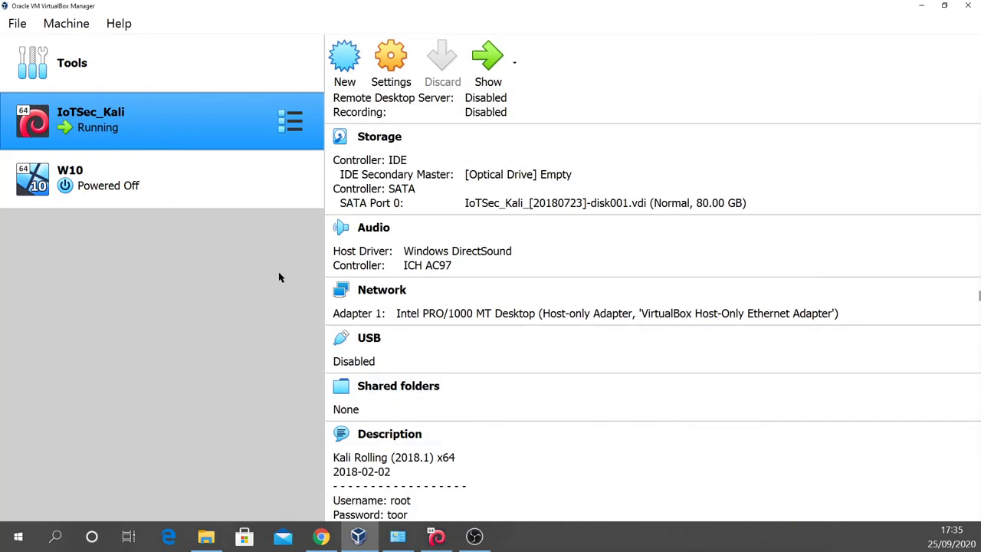
Open Host Network Manager, widen it, and view the host-only adapter's disabled DHCP server settings
click(14, 22)
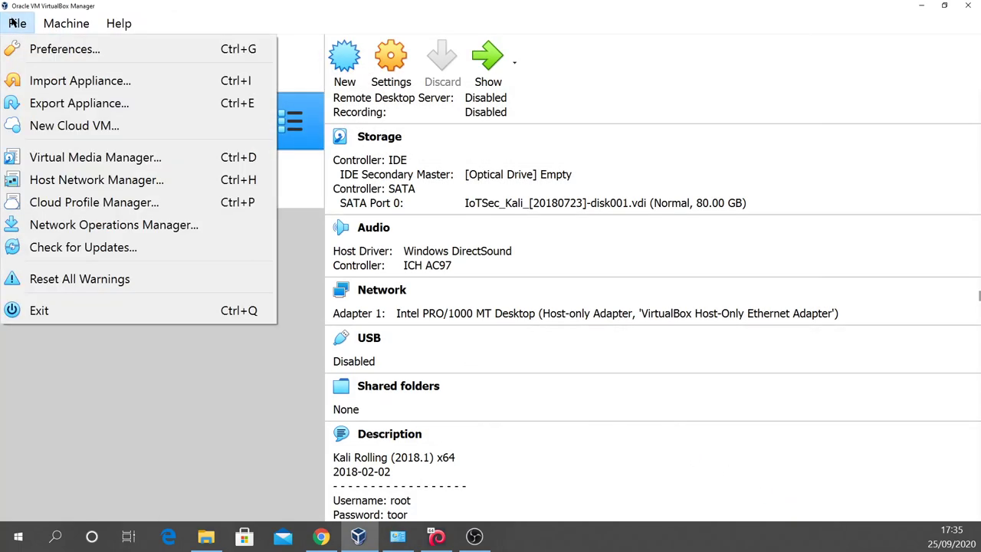
click(93, 181)
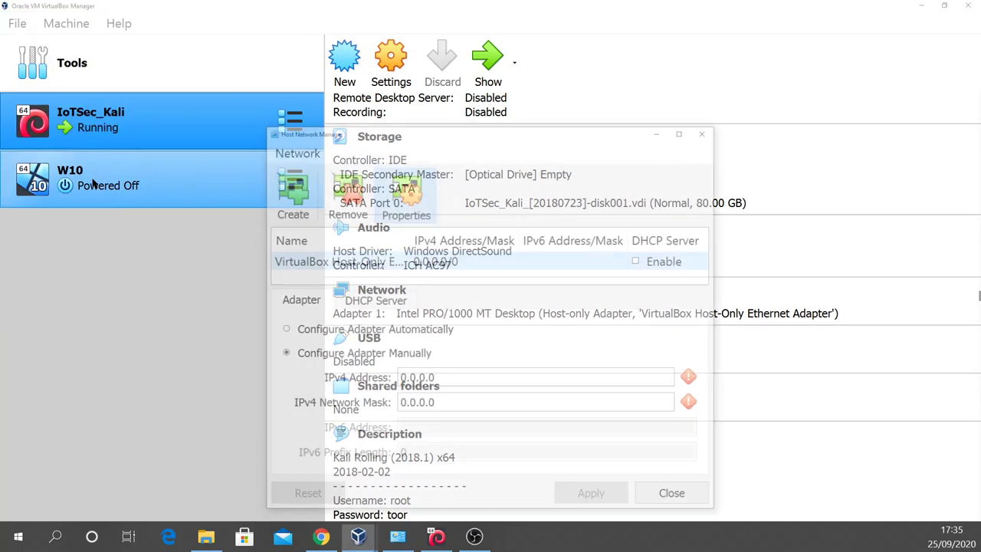
drag(440, 131, 360, 60)
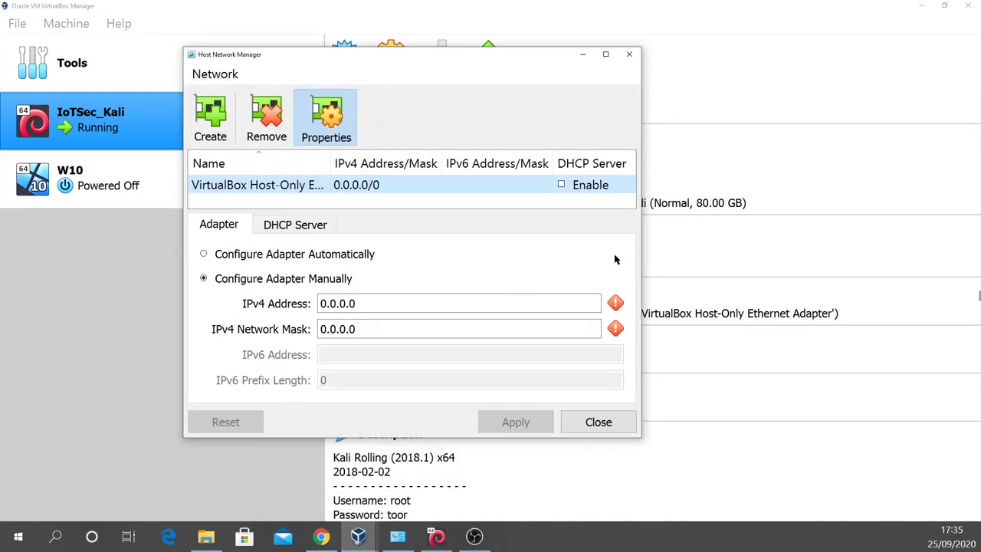
drag(641, 225, 949, 246)
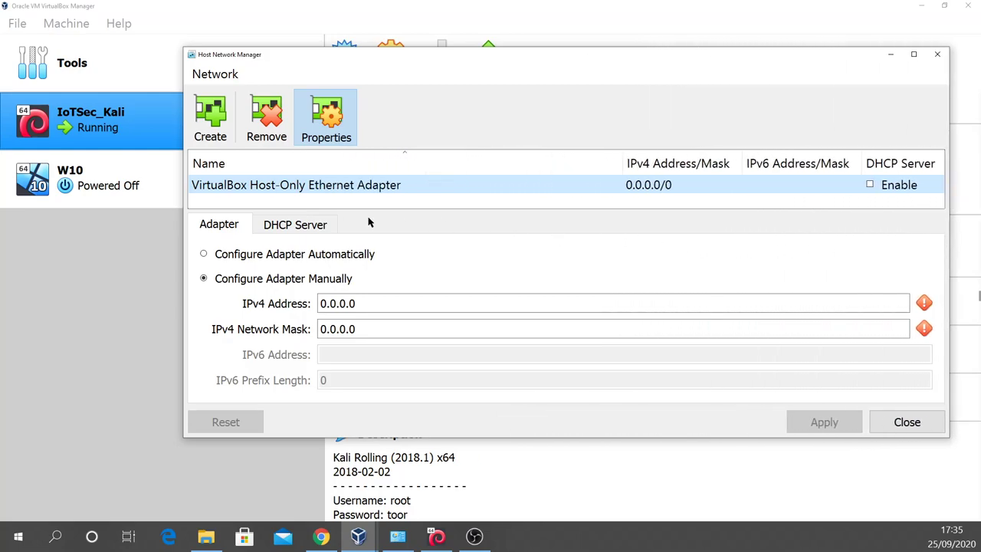
drag(283, 58, 206, 44)
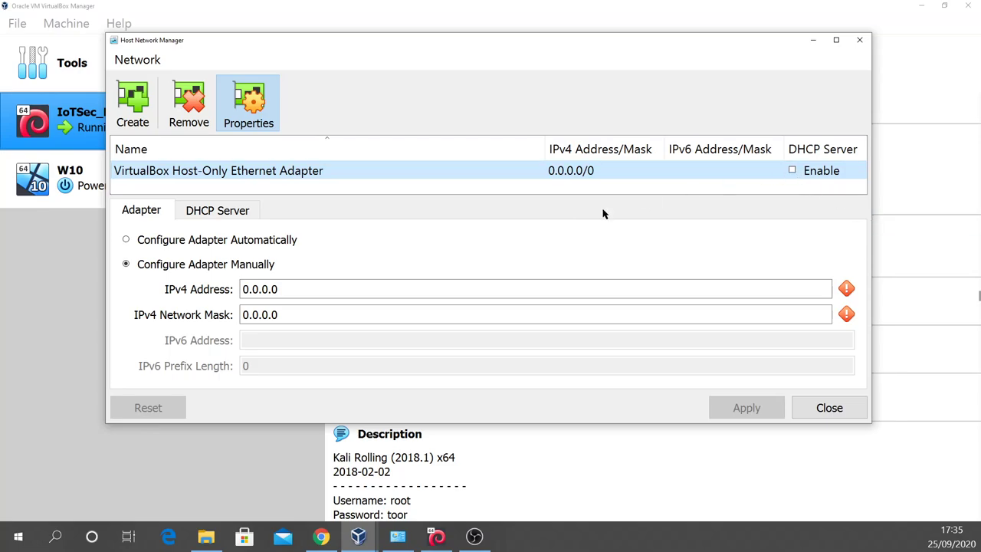
click(239, 211)
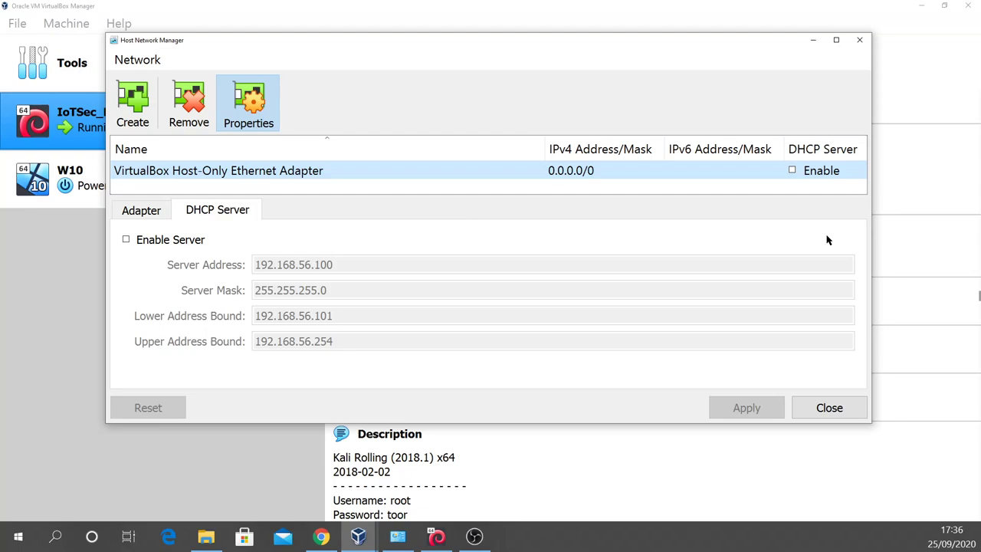
Toggle the host-only adapter's DHCP server on and back off, then close Host Network Manager
click(792, 171)
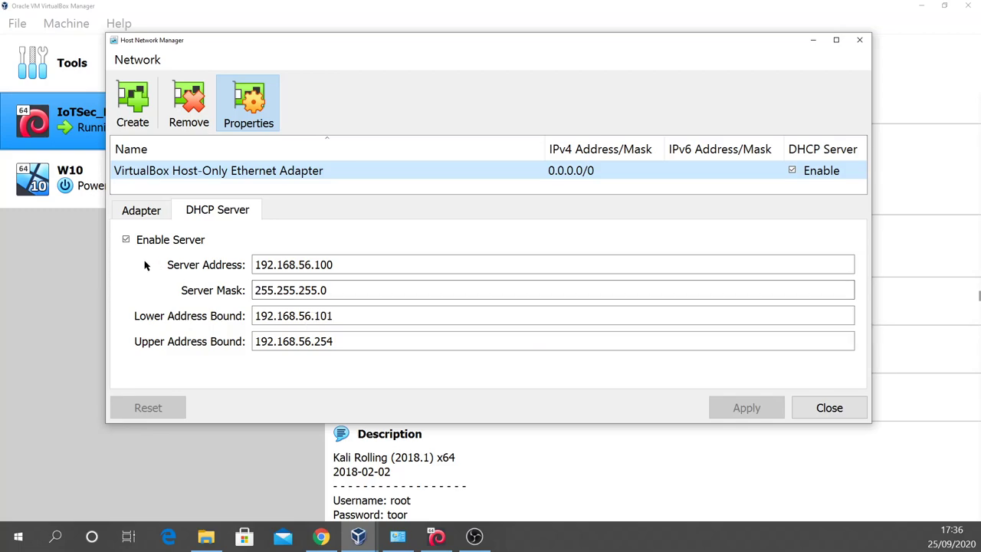
click(792, 171)
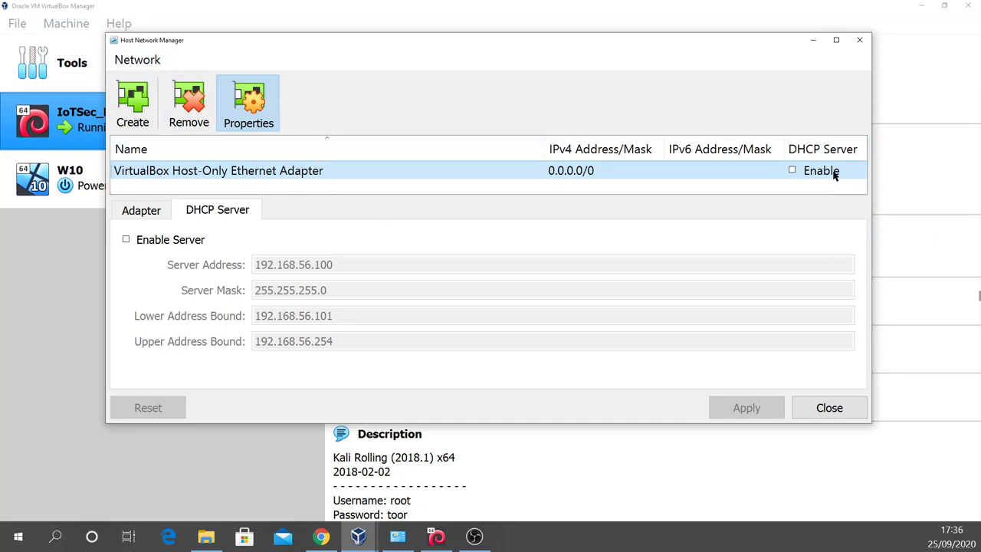
click(831, 411)
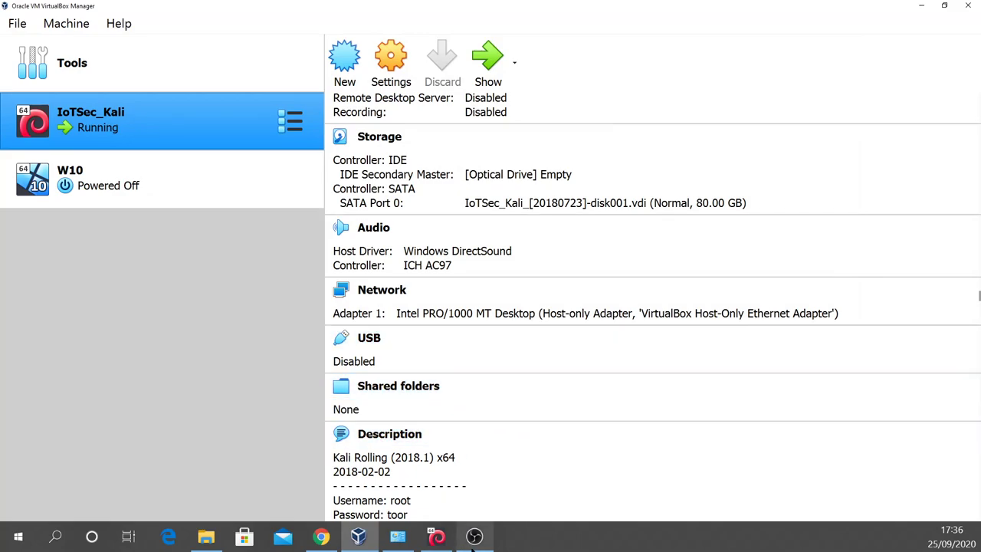
Bring IoTSec_Kali forward in full-screen and open a maximized root Terminal
mouse_move(440, 541)
click(450, 437)
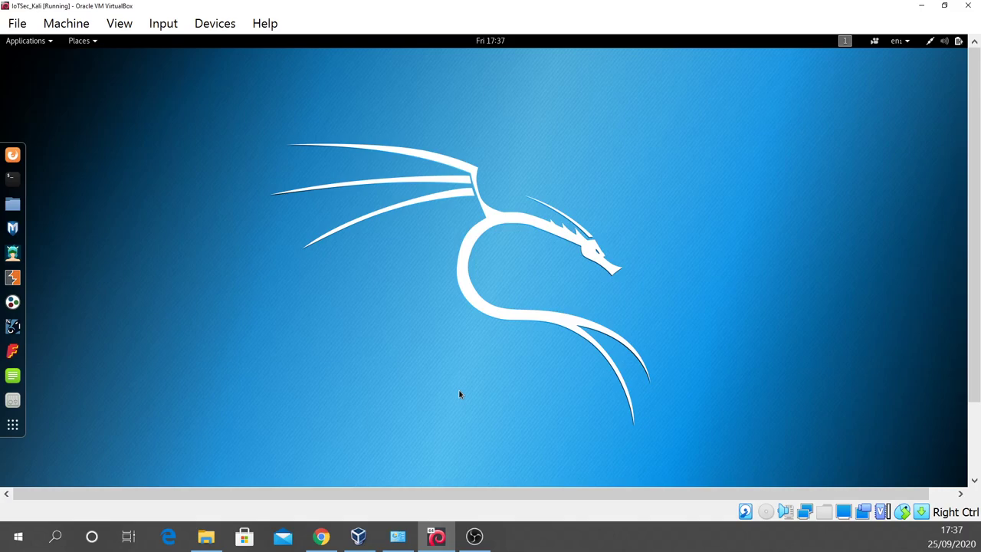
key(Control_R+f)
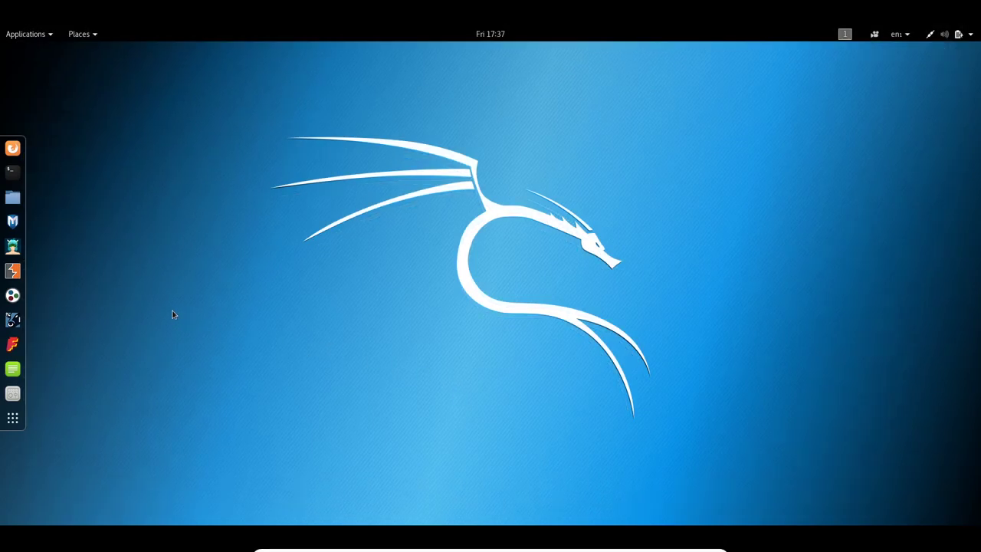
click(13, 178)
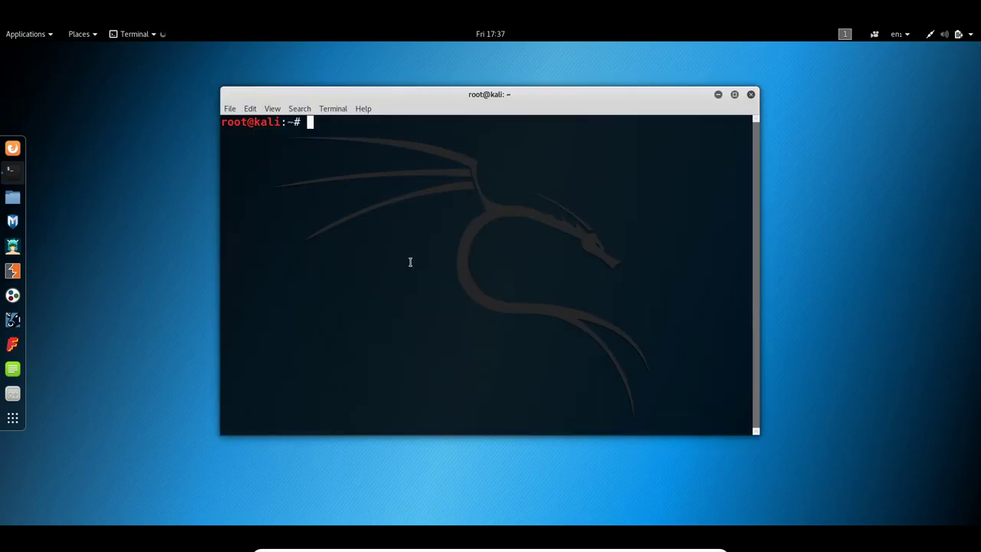
click(734, 94)
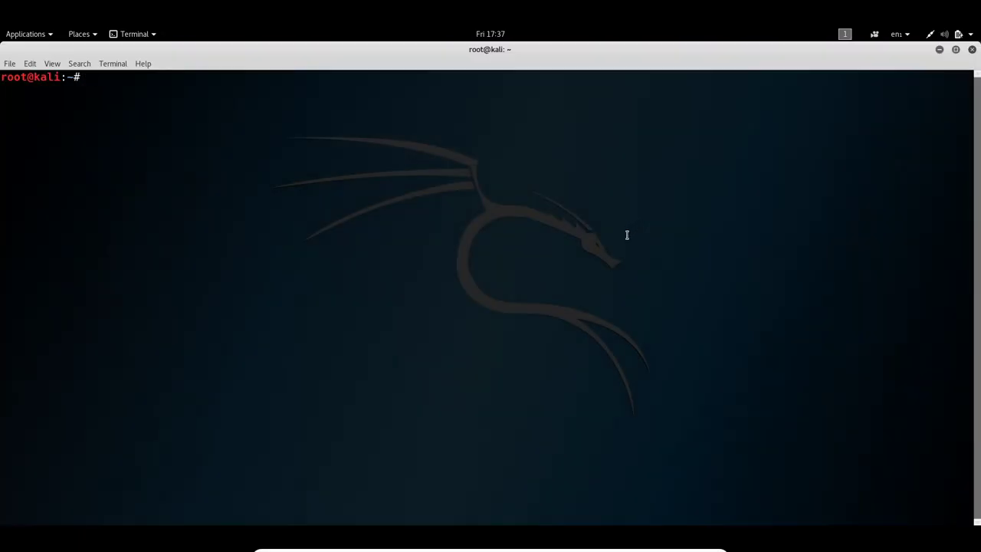
text(ip a)
key(Return)
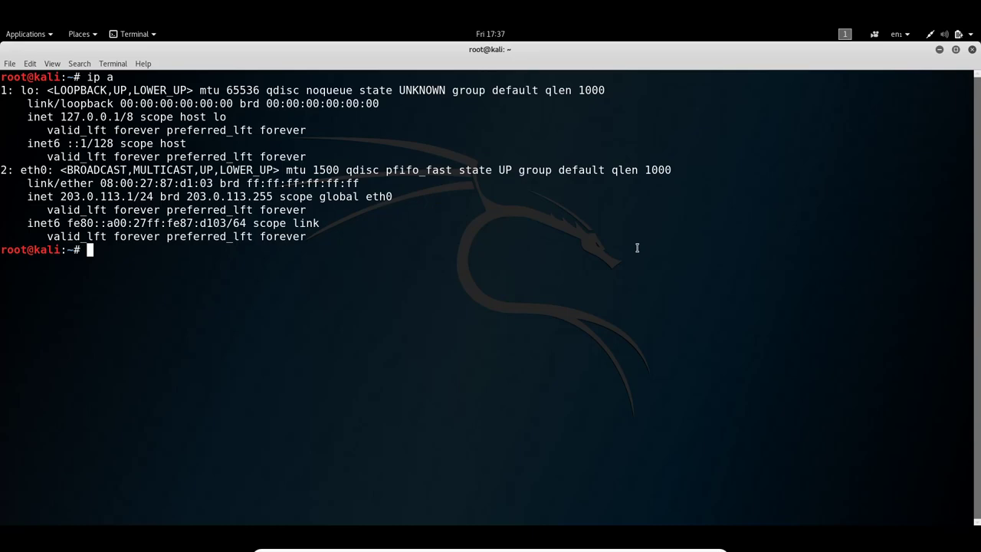
key(Return)
key(Return)
key(Return)
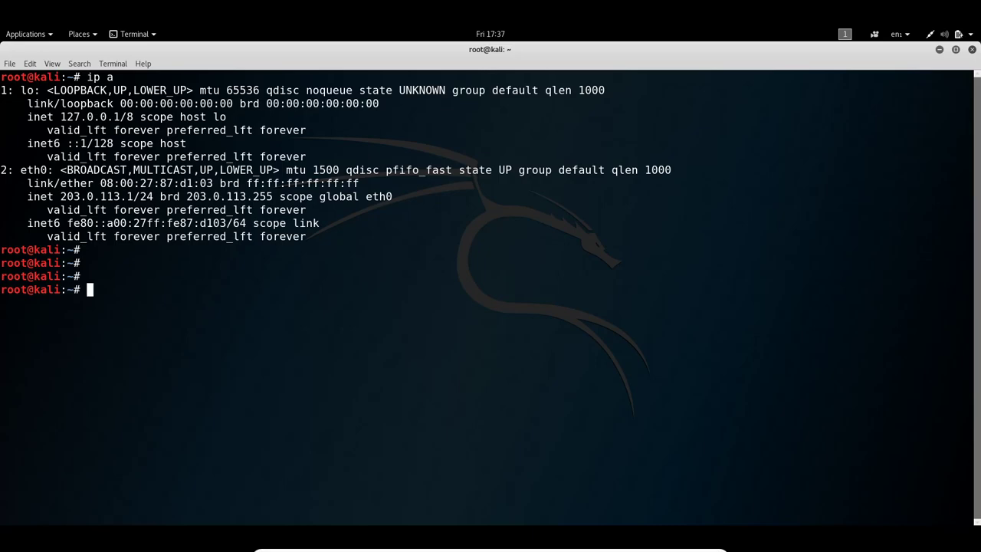
key(ctrl+l)
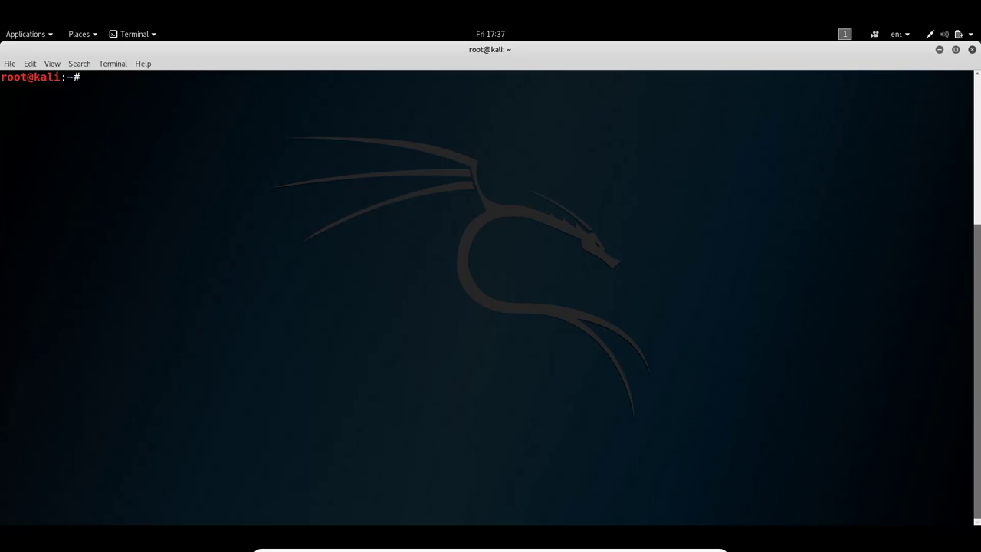
text(cat /etc/netwo)
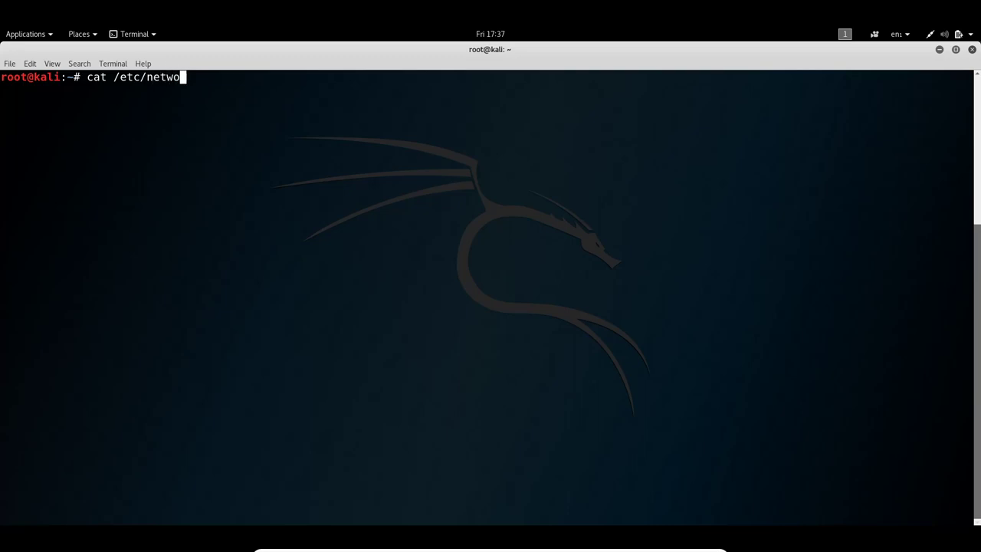
text(rk/int)
key(Tab)
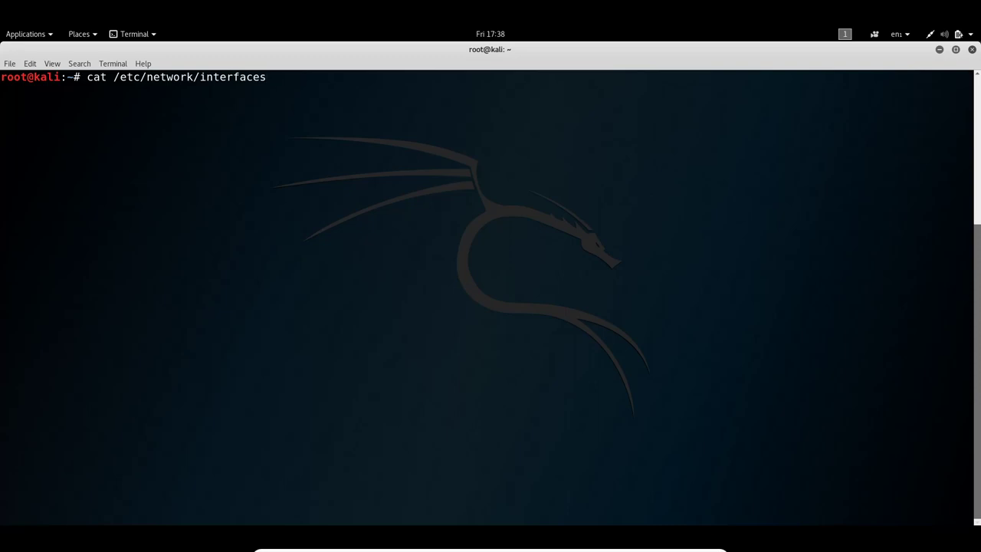
key(Return)
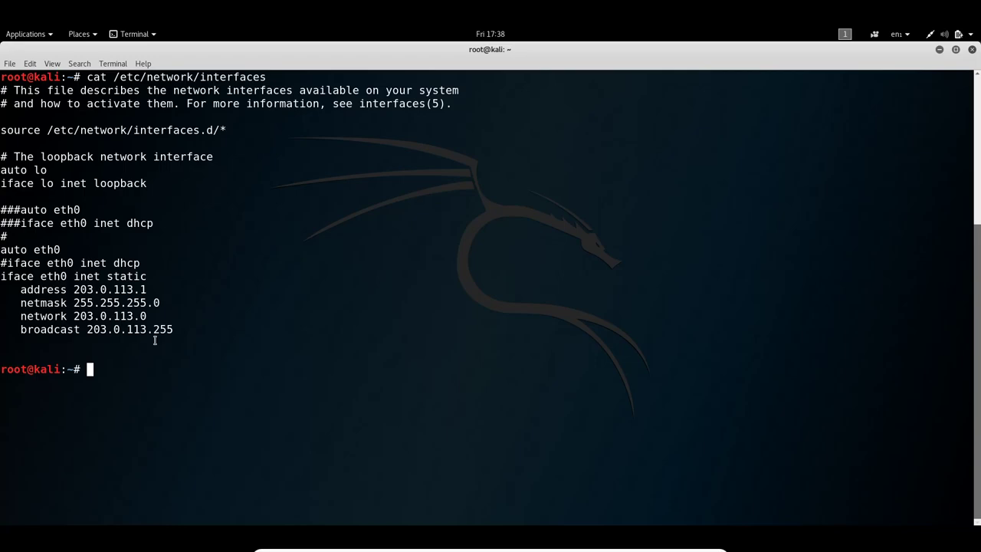
text(ip a)
key(Return)
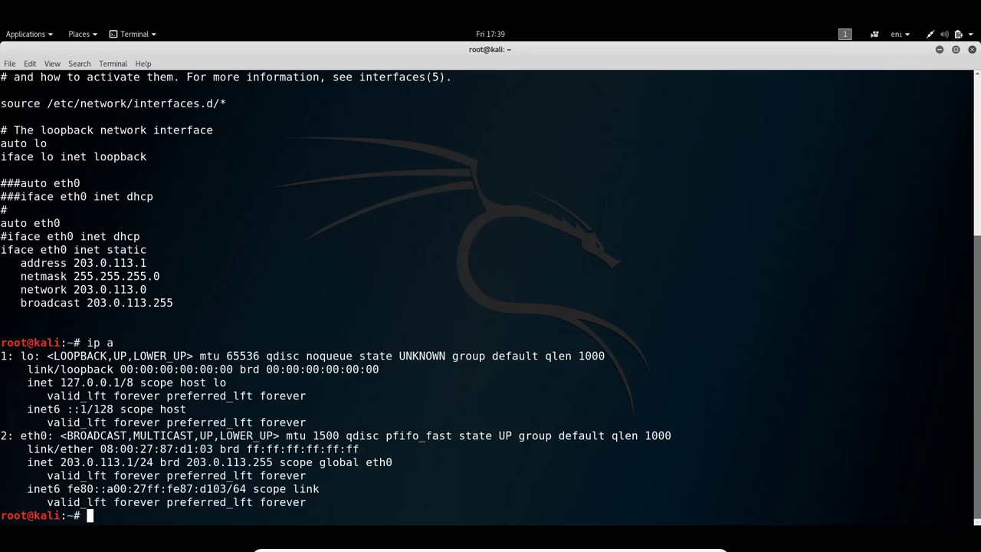
key(ctrl+l)
Display the routing table with ip r, then enter cat /etc/dhcp/dhcpd.conf
text(ip a)
key(BackSpace)
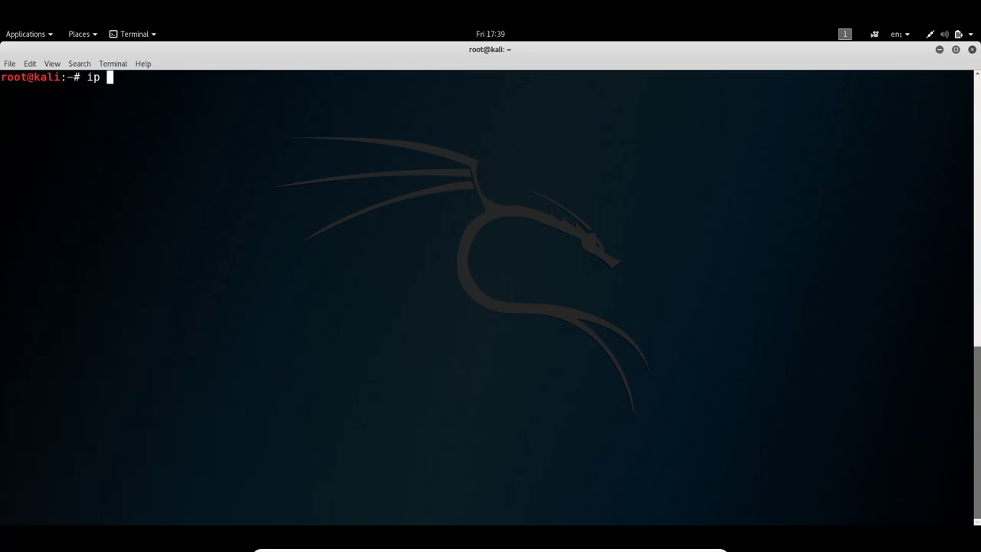
text(r)
key(Return)
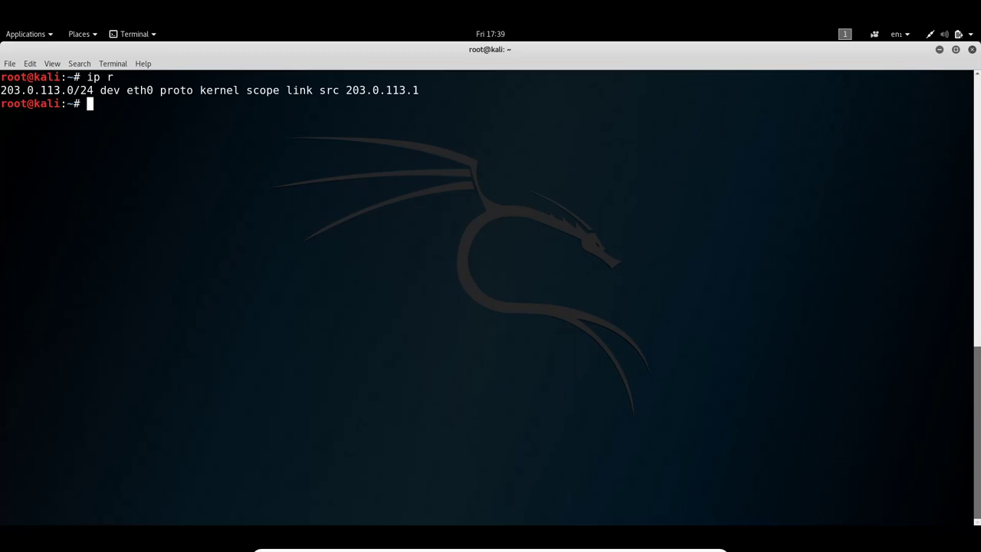
key(Return)
key(Return)
key(Return)
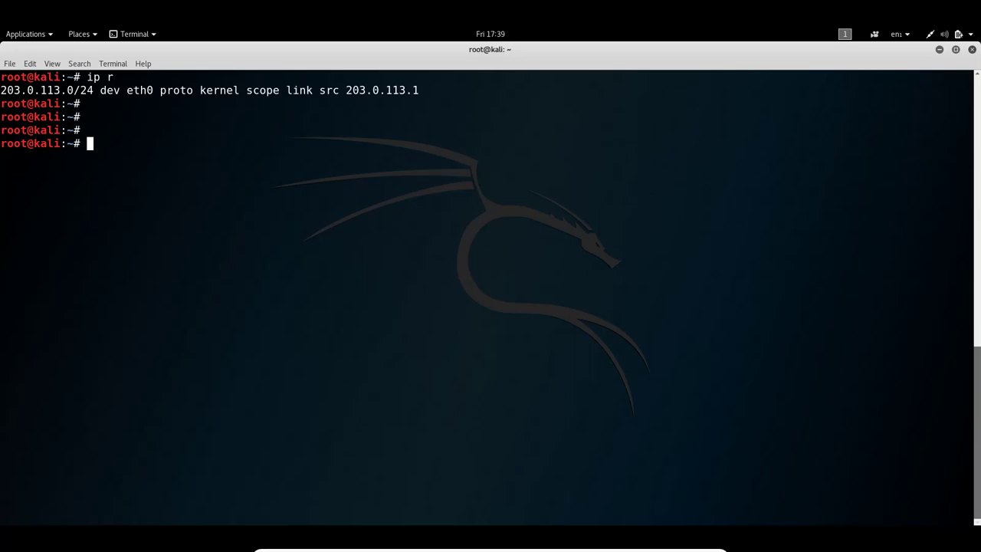
text(cat /etc/dhcp/dhcpd.conf)
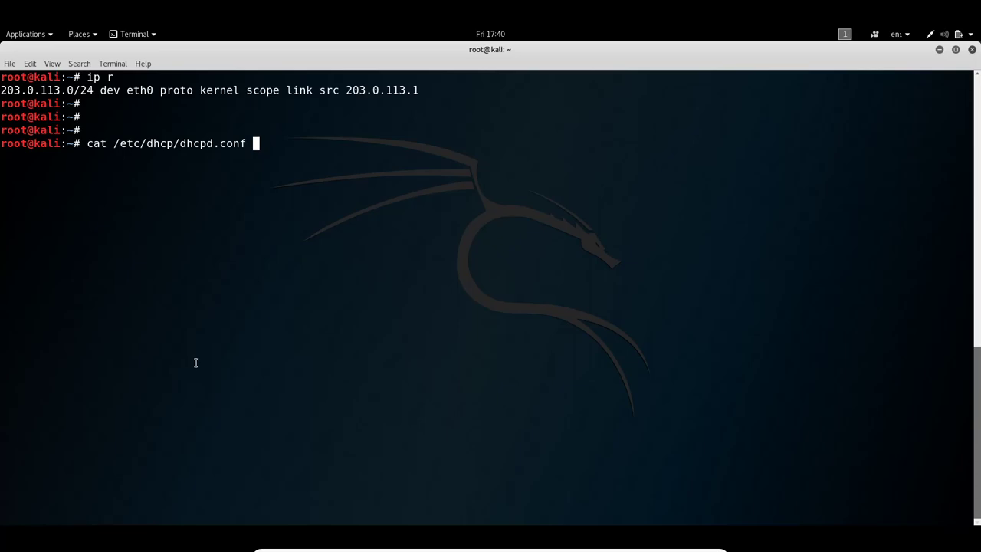
Display dhcpd.conf (range 203.0.113.25–203.0.113.200, router 203.0.113.1), then enter nano /etc/default/isc-dhcp-server
key(Return)
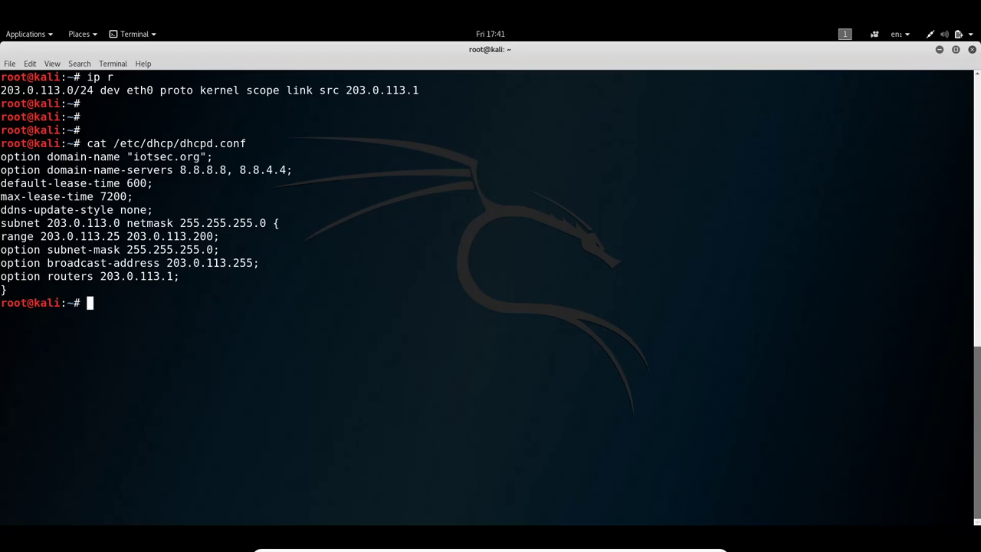
text(nano /etc/default/isc-dhcp-server)
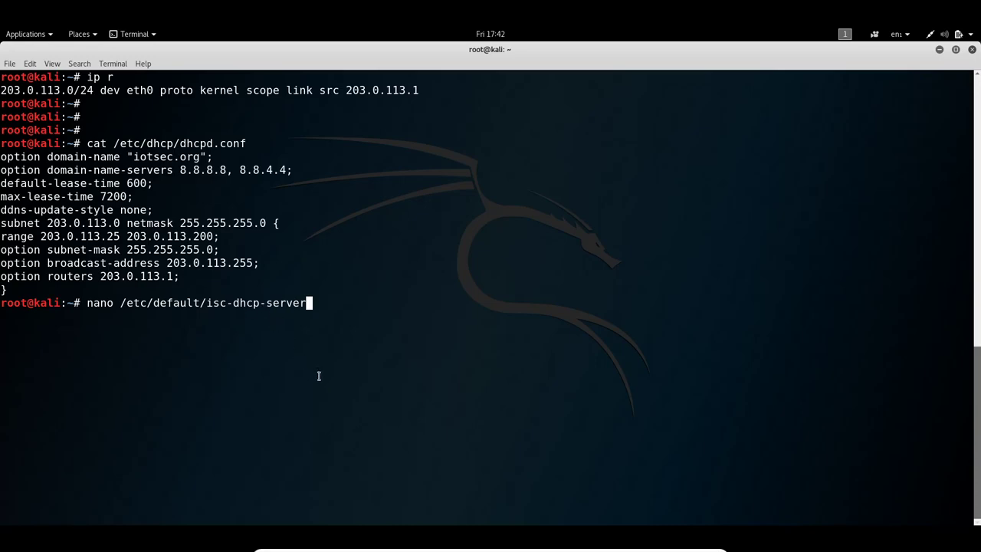
Open /etc/default/isc-dhcp-server in nano and clear eth0 from the INTERFACESv4 value
key(Return)
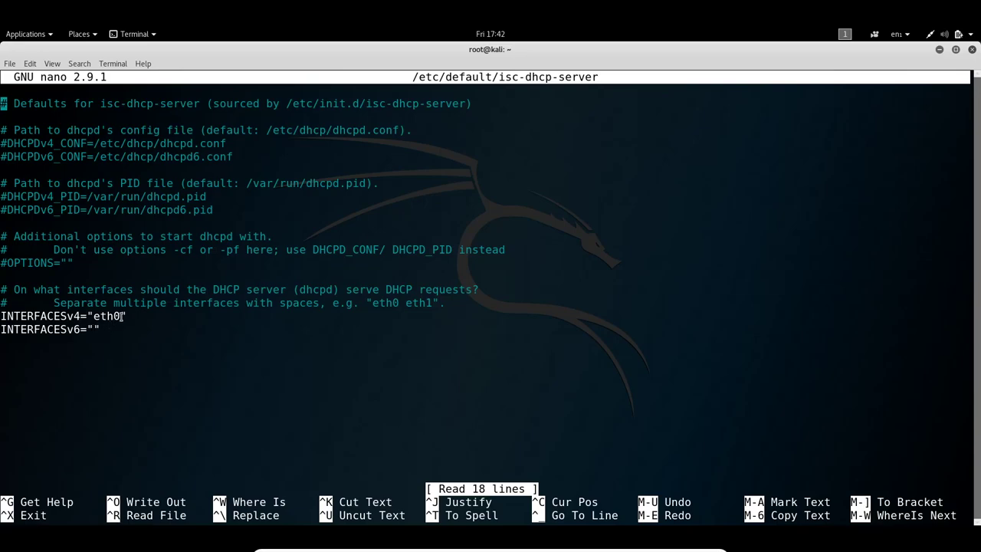
key(Down)
key(Down)
key(Down)
key(Down)
key(Down)
key(Down)
key(Down)
key(Down)
key(Down)
key(Down)
key(Down)
key(Down)
key(Down)
key(Down)
key(Down)
key(Down)
key(Down)
key(Down)
key(Up)
key(Up)
key(Up)
key(Up)
key(Down)
key(Down)
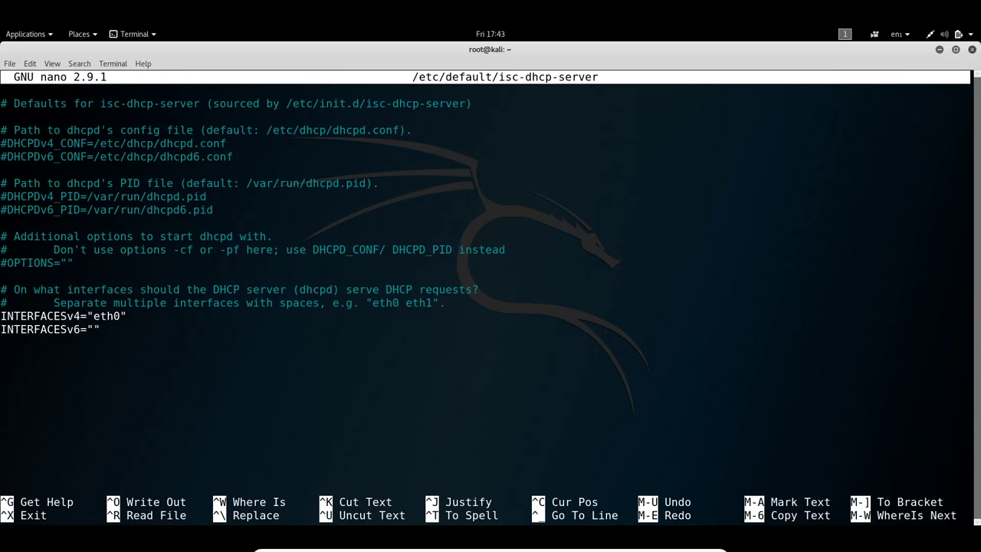
key(End)
key(Left)
key(BackSpace)
key(BackSpace)
key(BackSpace)
key(BackSpace)
Retype INTERFACESv4="eth0", save the file, and exit nano
key(Down)
key(Down)
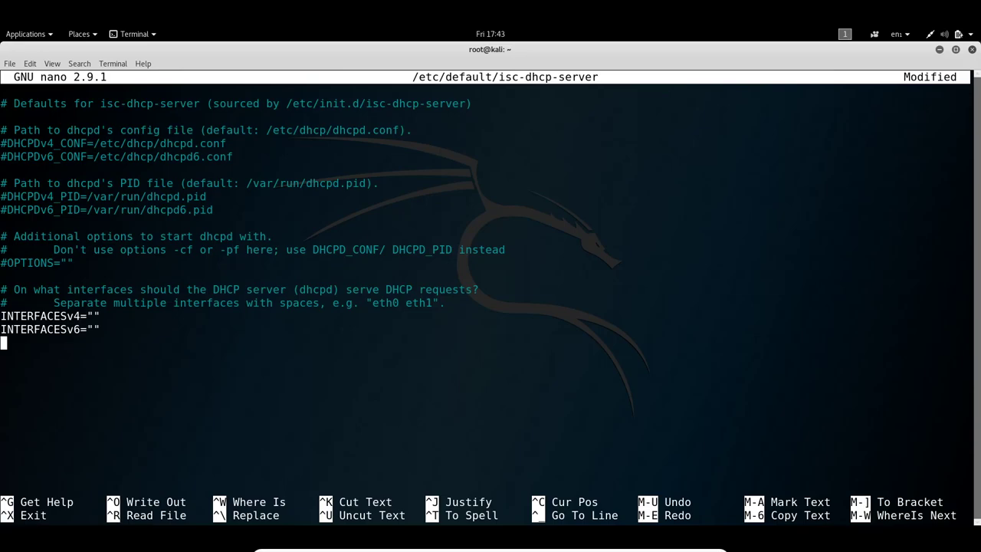
click(96, 329)
key(Up)
text(eth0)
key(ctrl+o)
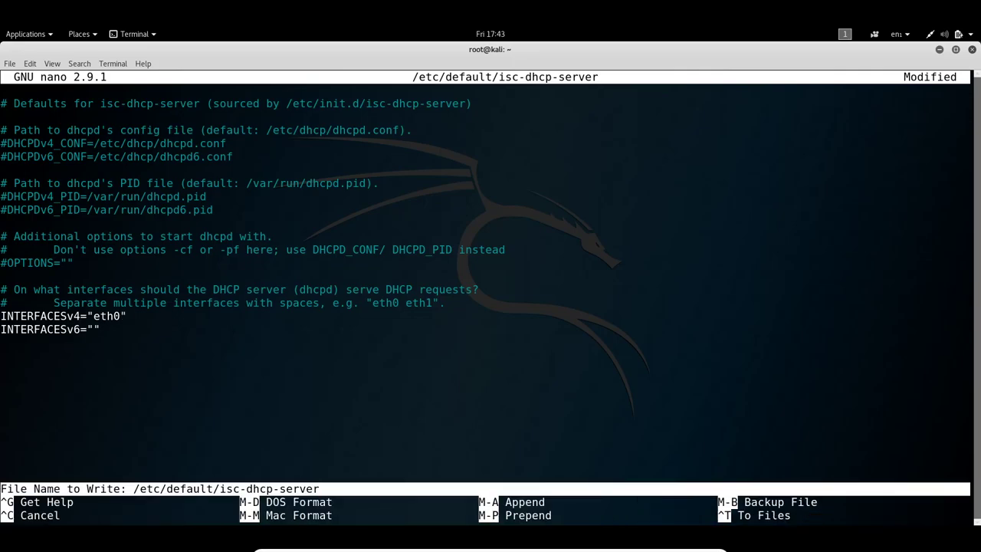
key(Return)
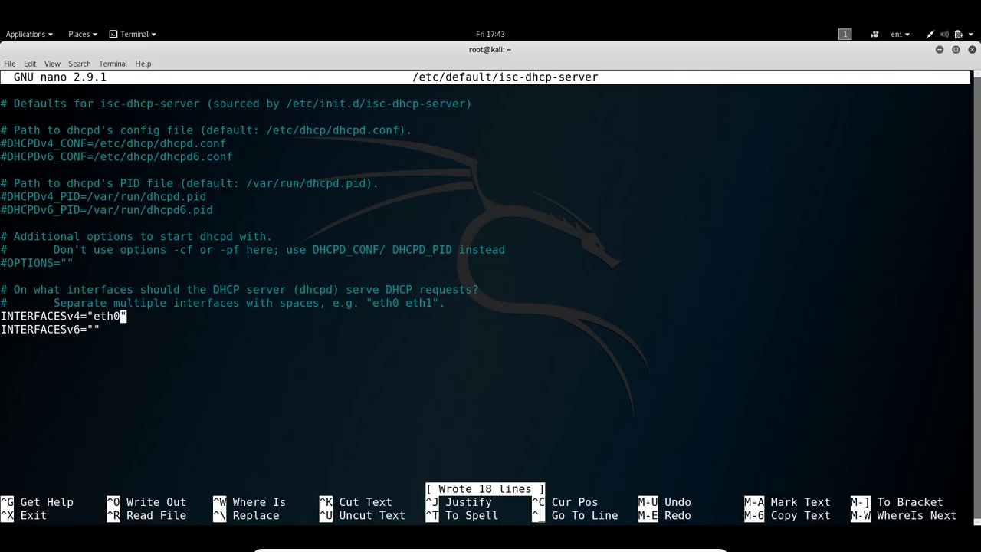
key(ctrl+x)
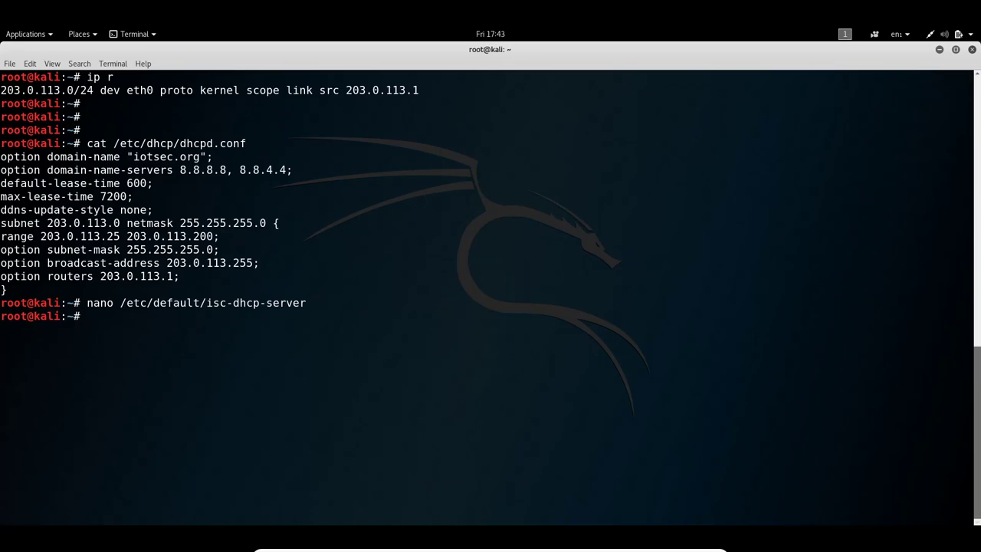
Check the isc-dhcp-server status with 'service isc-dhcp-server status', then clear the terminal
key(Return)
key(Return)
key(Return)
key(Return)
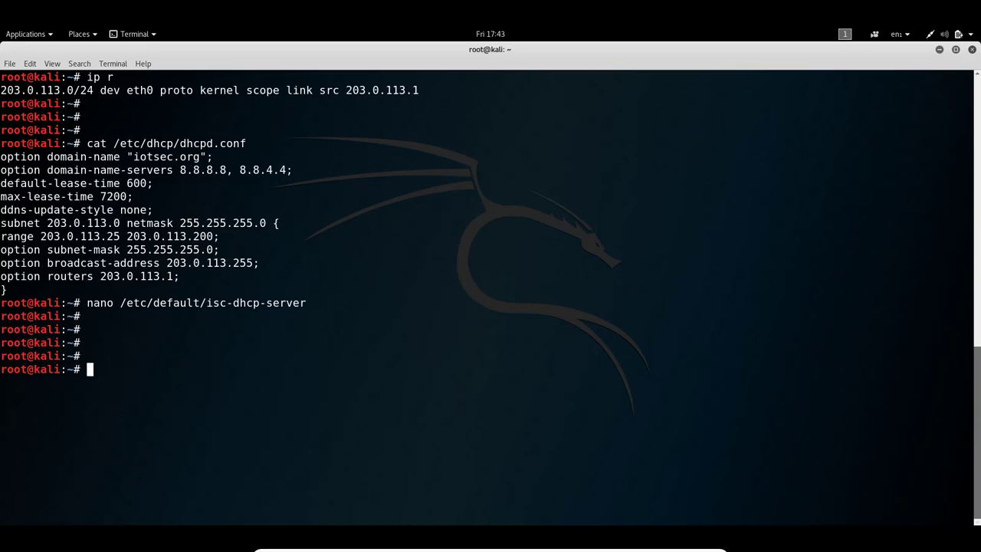
text(service isc-dhcp-server status)
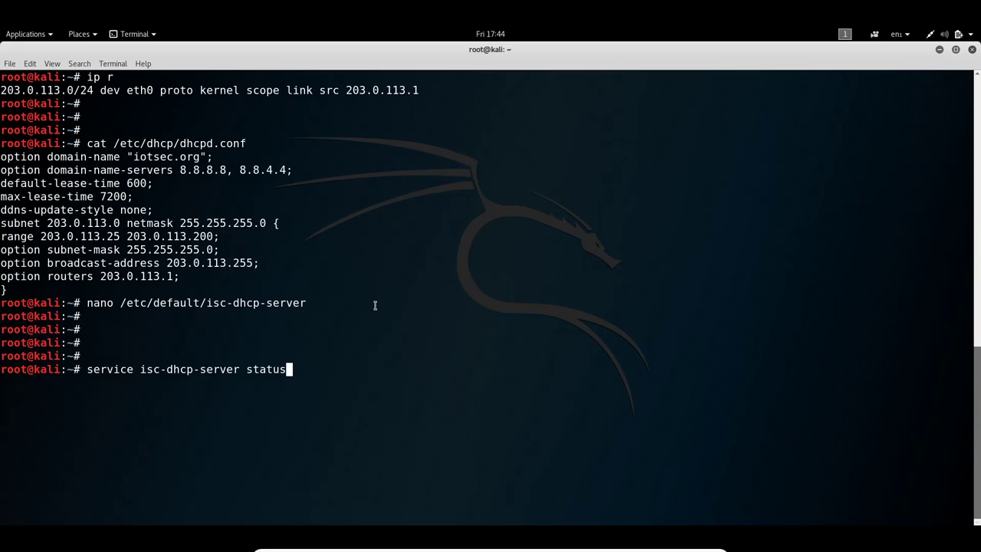
key(Return)
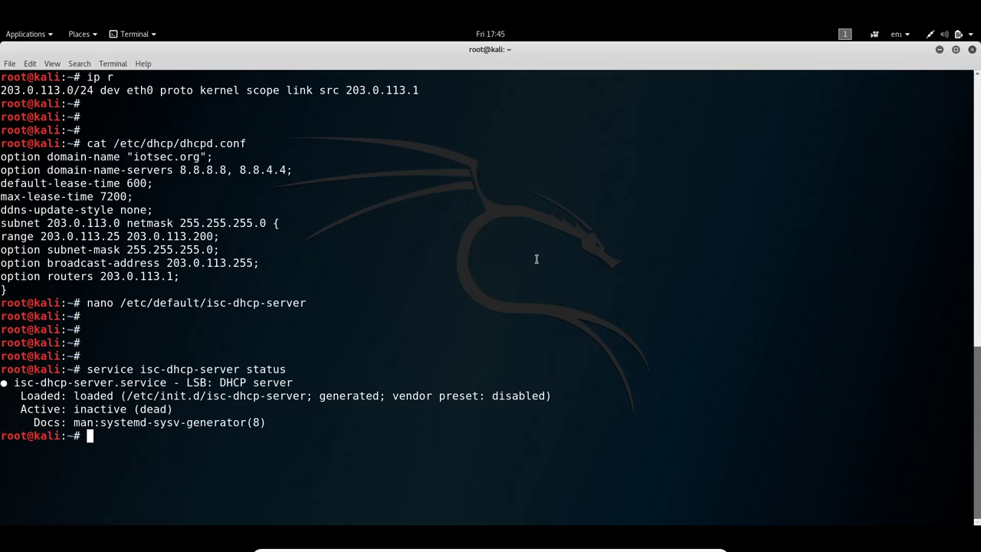
key(ctrl+l)
Start isc-dhcp-server, confirm it runs with the 203.0.113.25 lease, and clear the screen
key(Up)
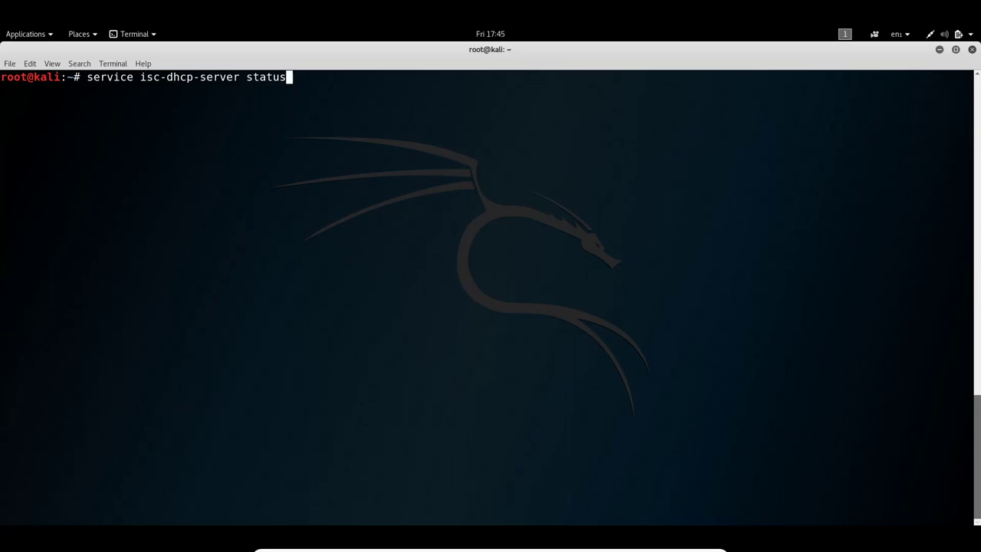
key(BackSpace)
key(BackSpace)
key(BackSpace)
text(rt)
key(Return)
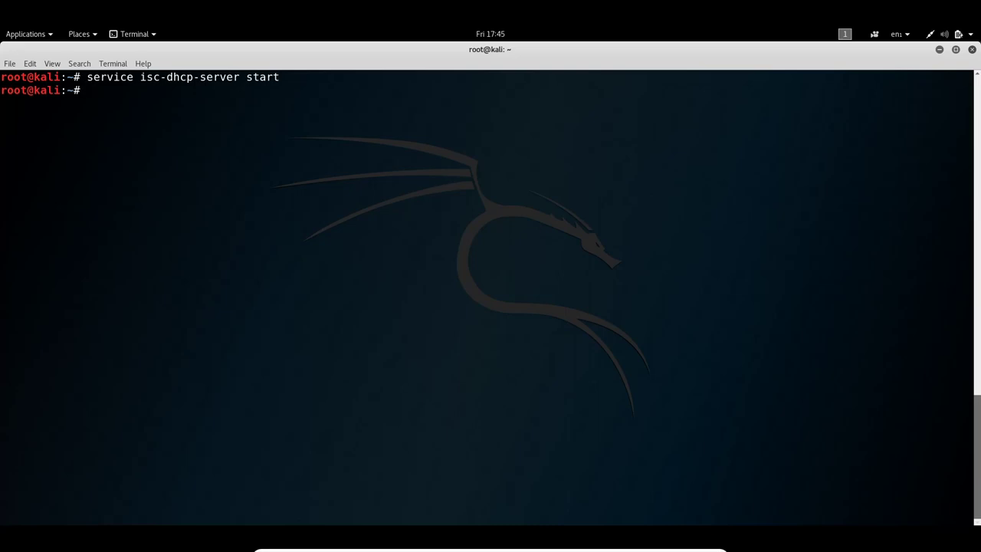
key(Up)
key(BackSpace)
key(BackSpace)
text(tus)
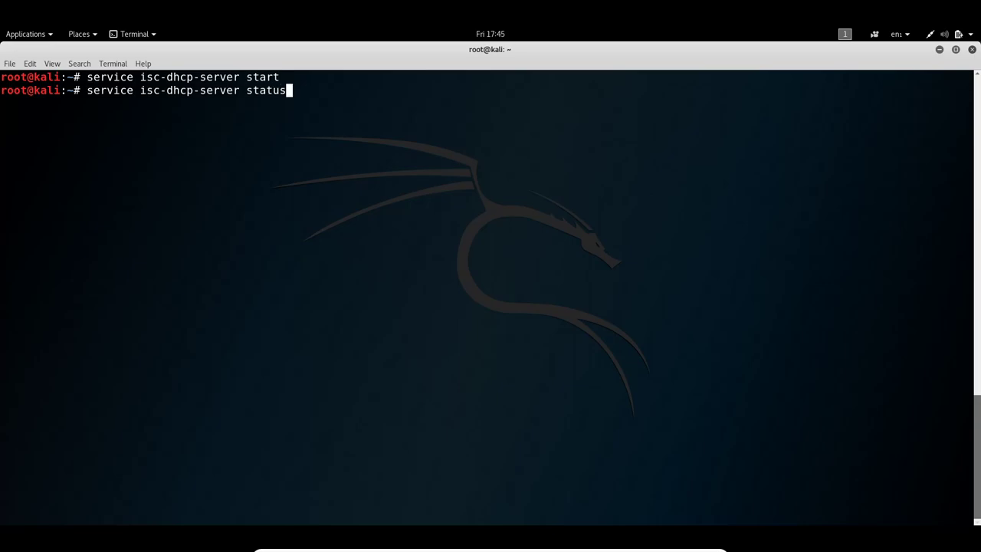
key(Return)
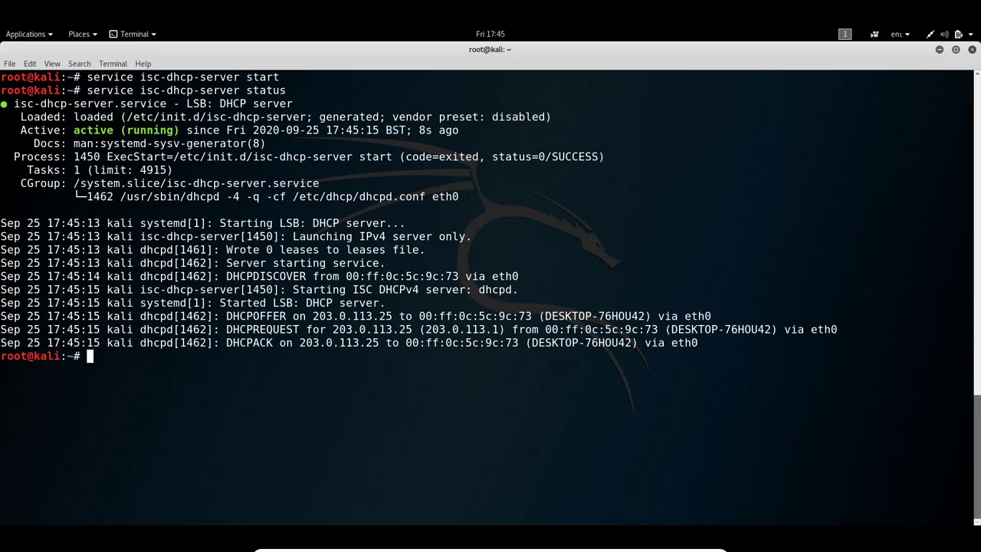
key(ctrl+l)
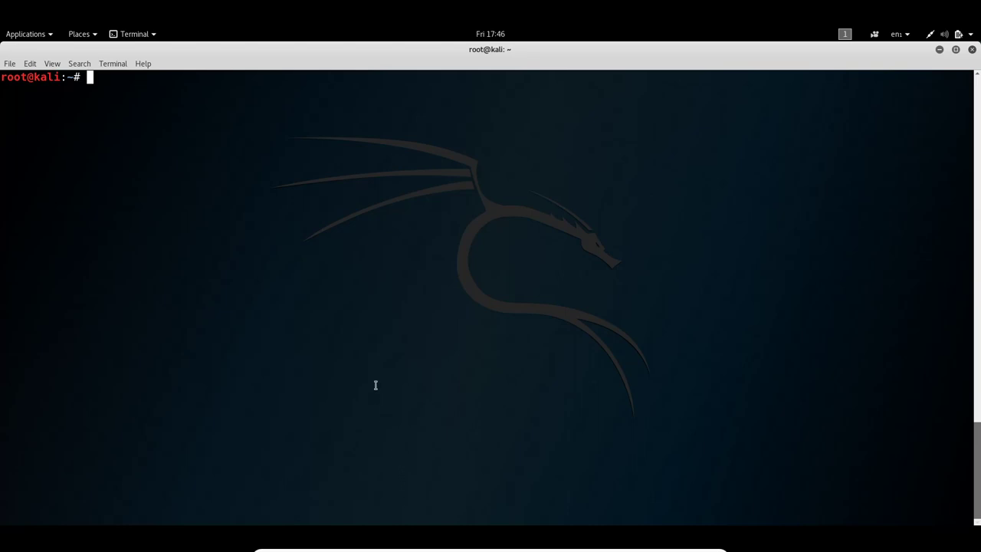
Open /var/lib/dhcp/dhcpd.leases in nano and inspect the 203.0.113.25 lease entry
key(ctrl+shift+v)
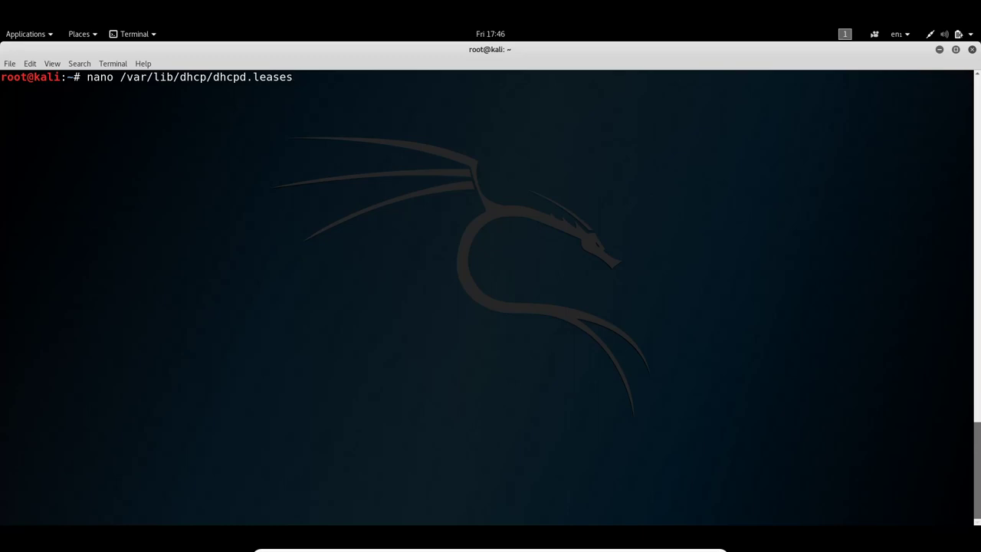
key(Return)
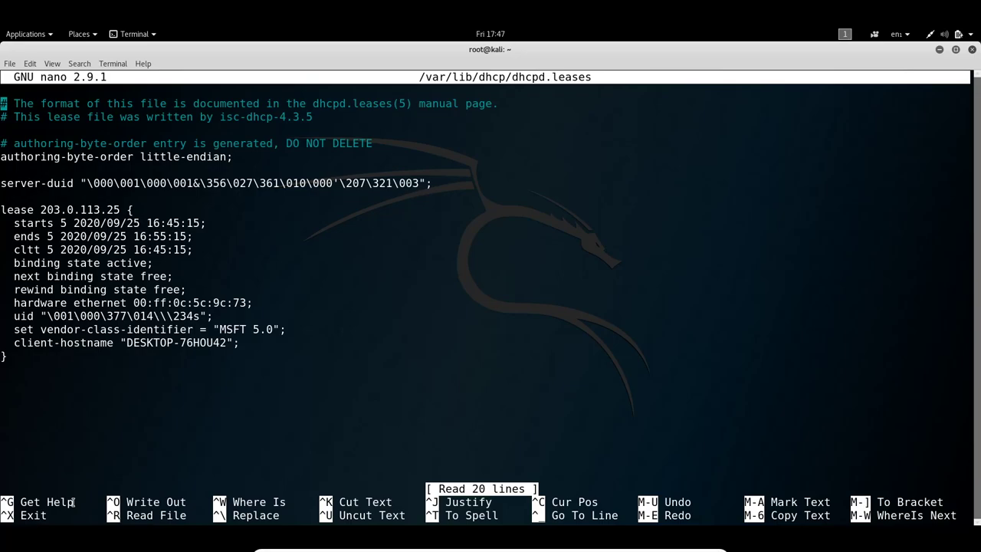
text(r)
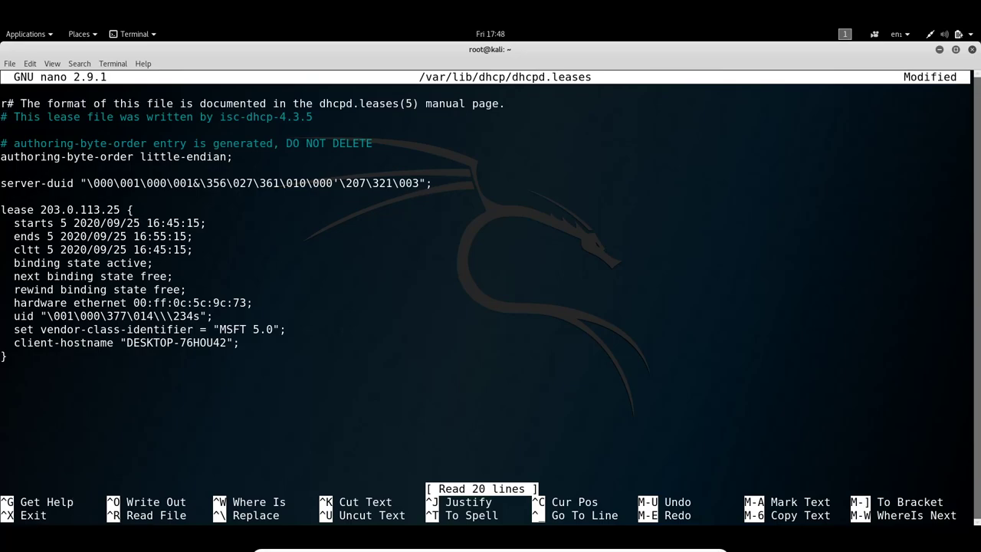
key(BackSpace)
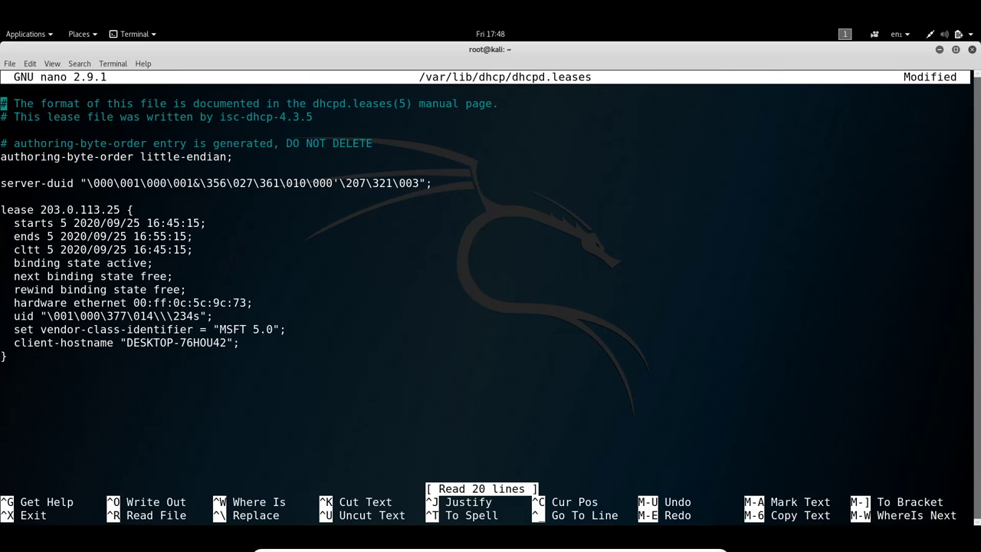
Run ipconfig in a Windows command prompt, confirm the Network Bridge at 203.0.113.25, then exit
key(alt+Tab)
drag(578, 401, 582, 73)
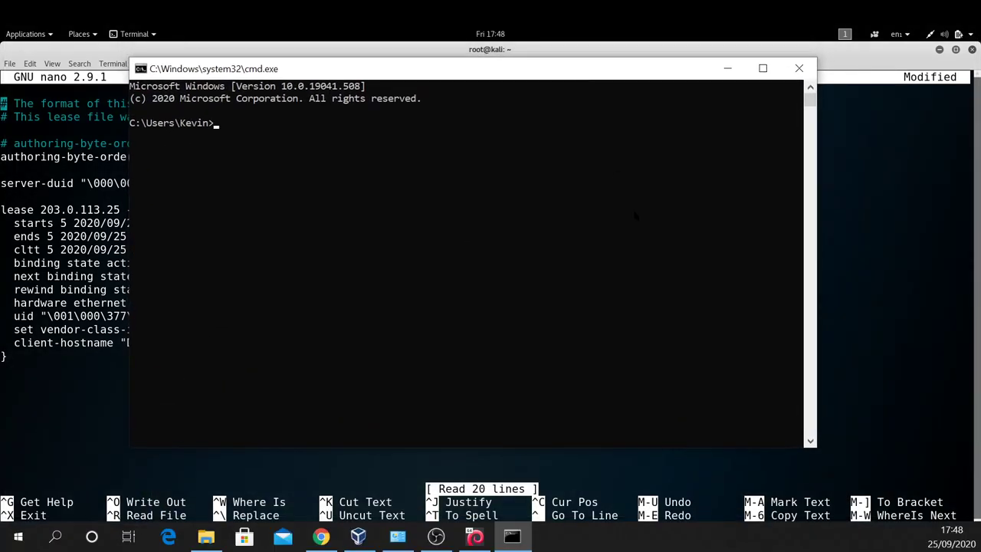
text(ipconfig)
key(Return)
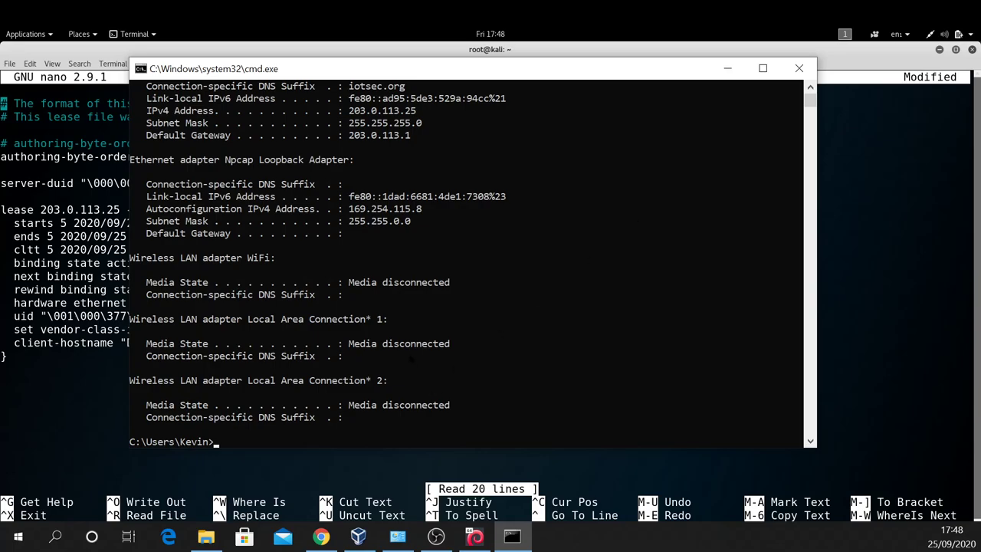
scroll(467, 261, up, 1)
scroll(328, 295, up, 1)
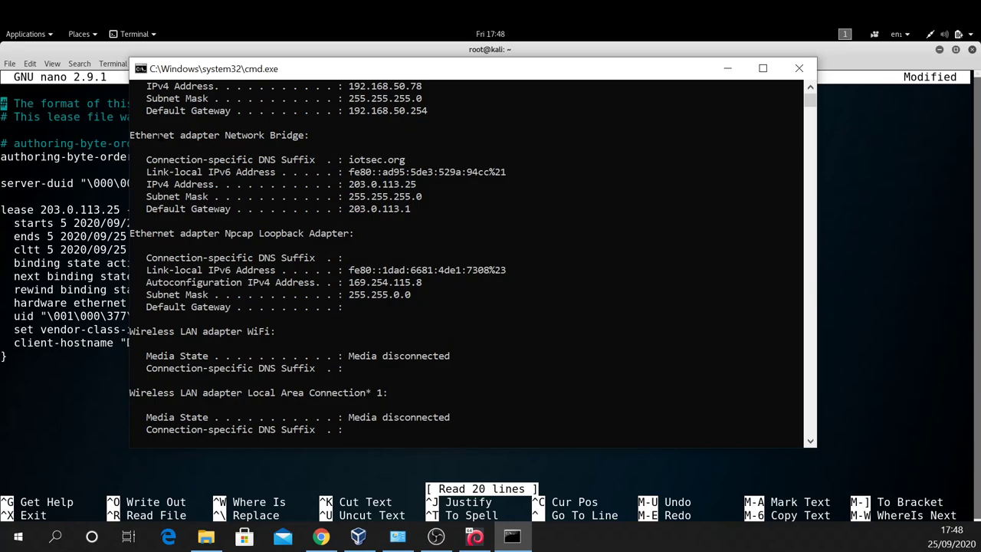
drag(342, 69, 384, 118)
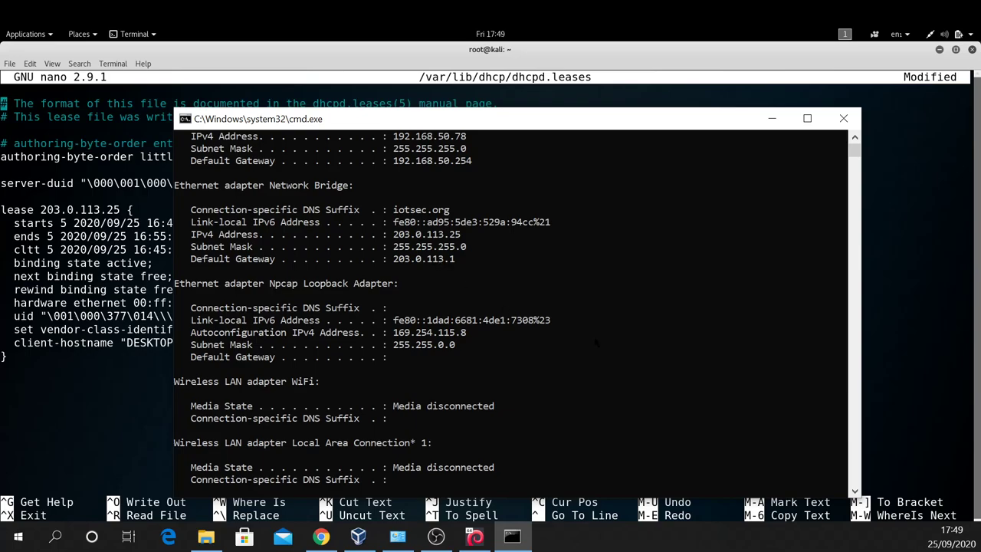
text(exit)
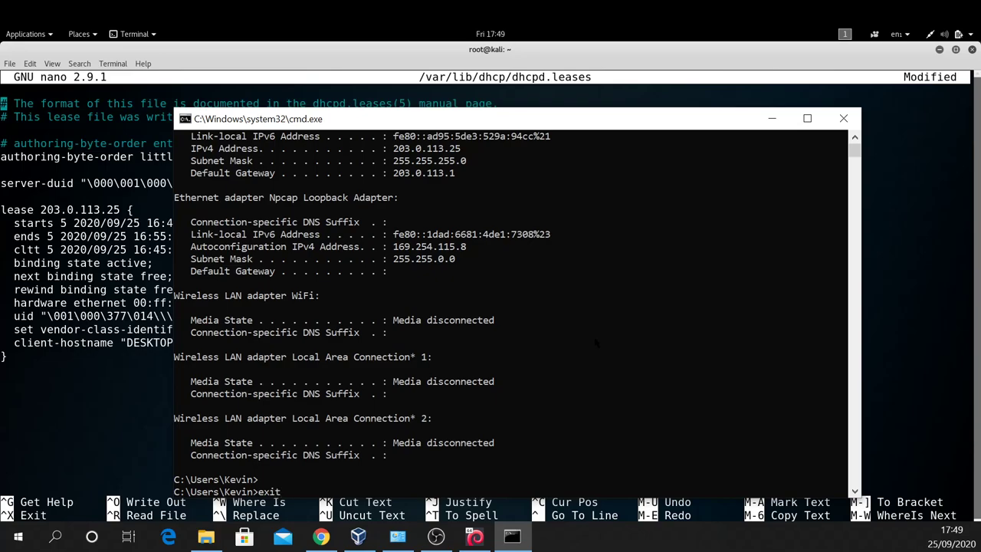
key(Return)
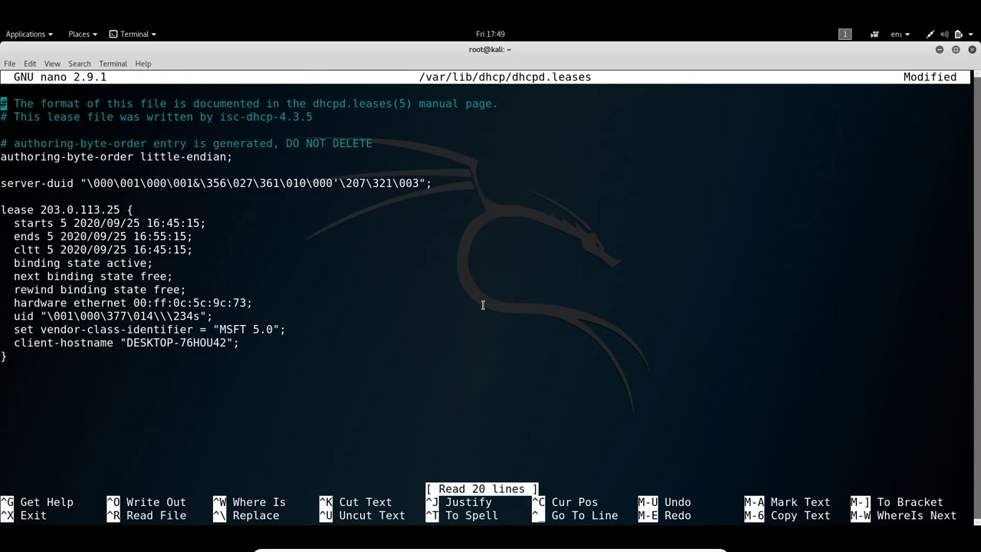
Quit nano without saving the leases file and rerun 'service isc-dhcp-server status'
key(ctrl+x)
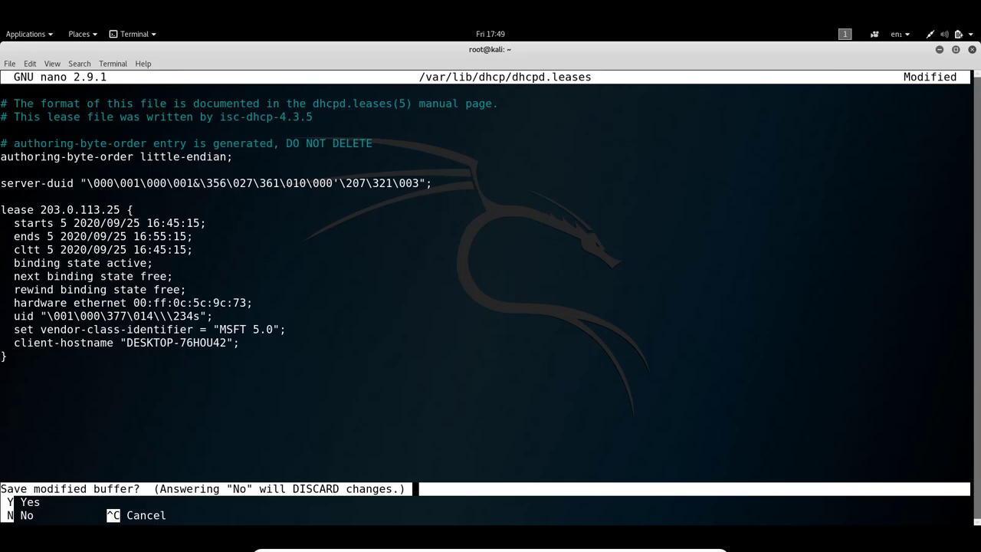
key(n)
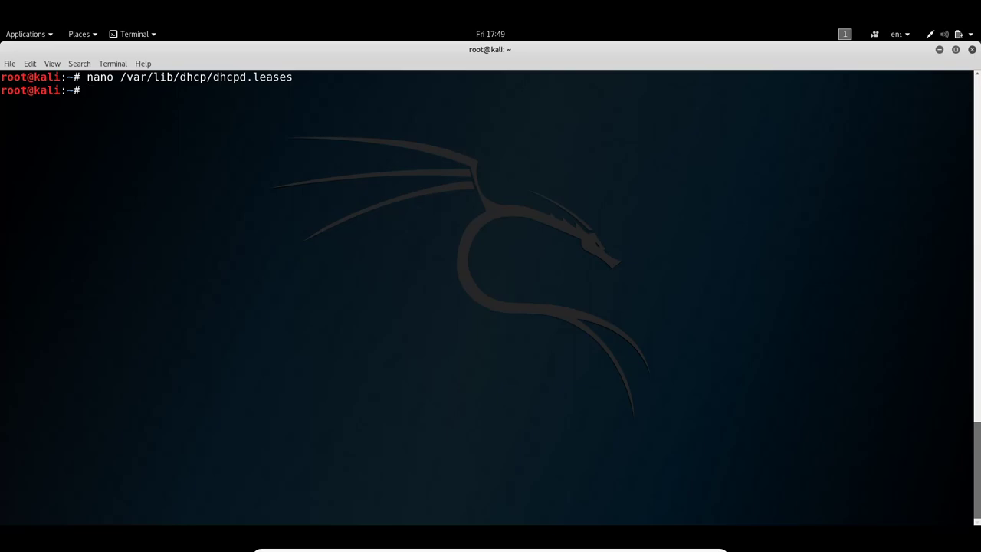
key(Up)
key(Up)
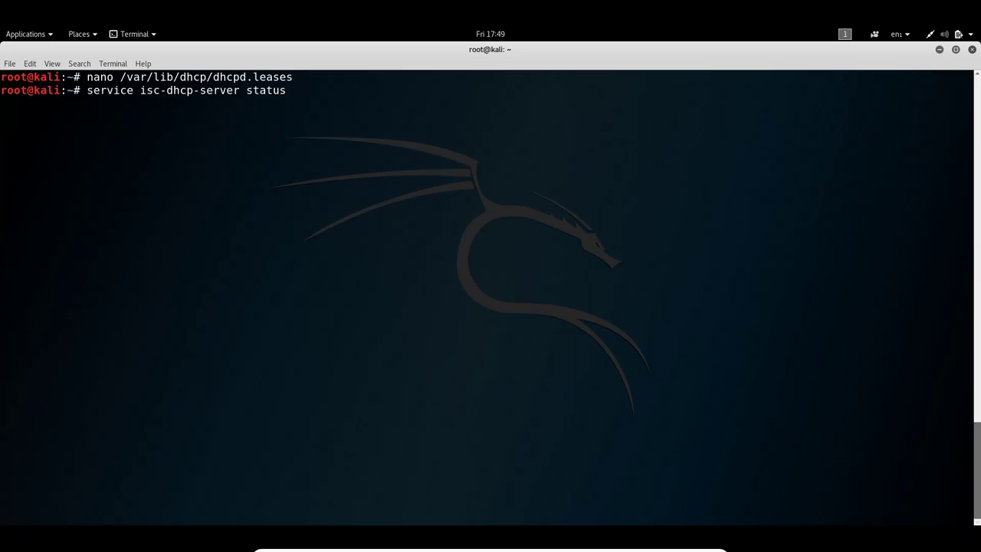
key(Return)
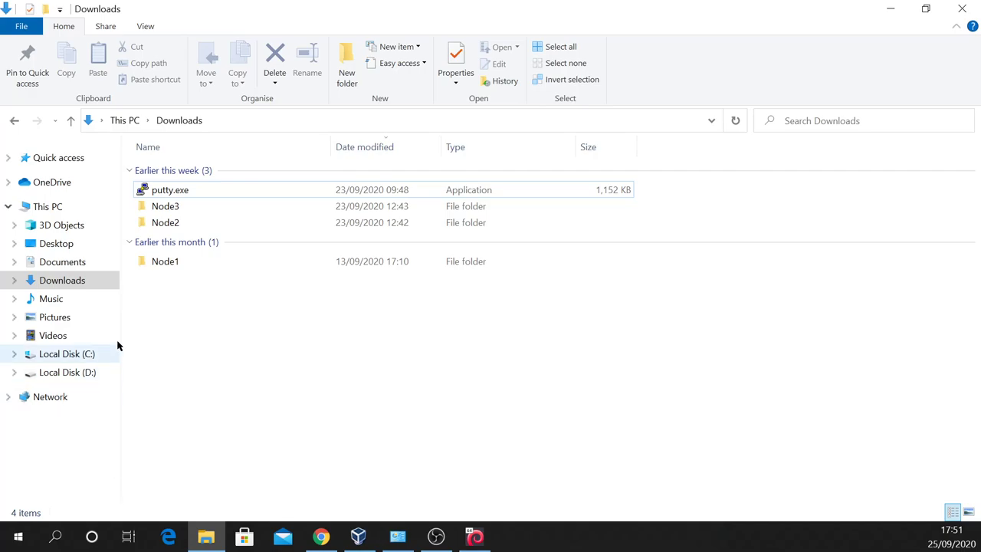
Launch start.bat from the Node1 folder and move its QEMU launcher console upward
mouse_move(142, 262)
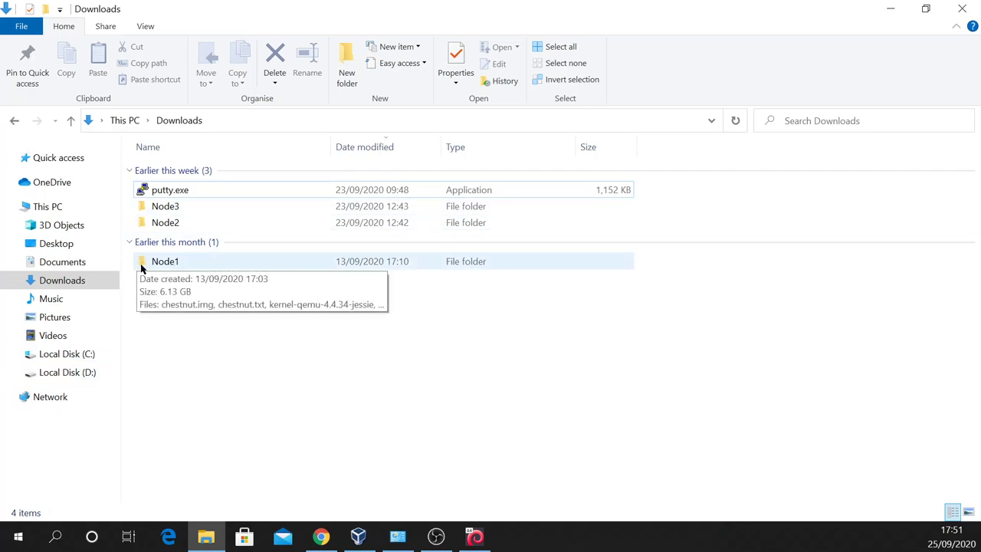
double_click(142, 262)
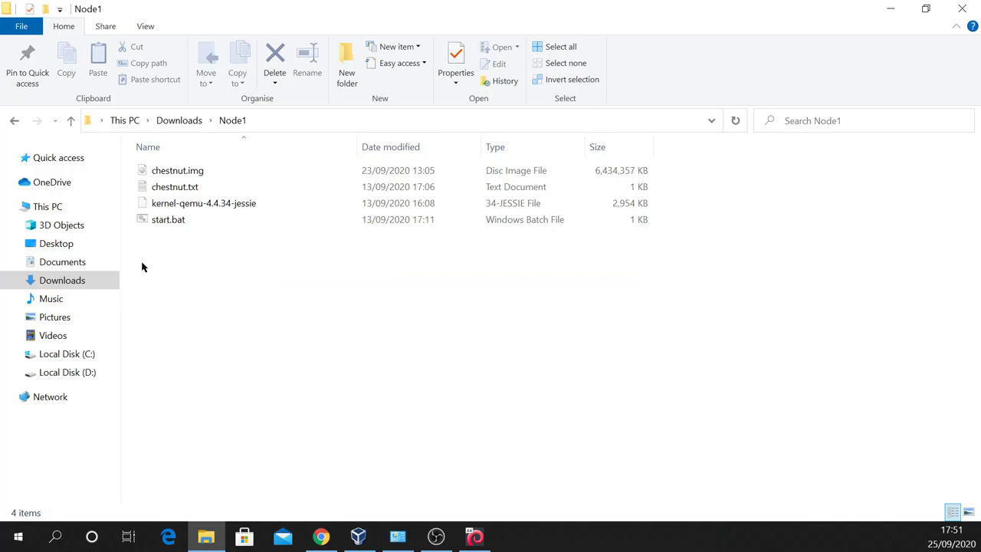
click(172, 222)
double_click(173, 222)
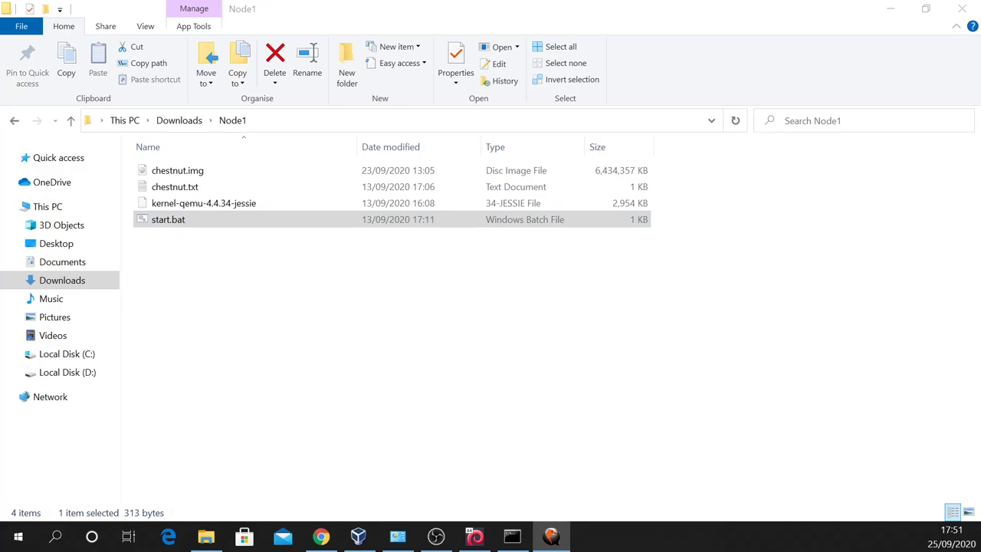
click(512, 536)
drag(512, 441, 642, 83)
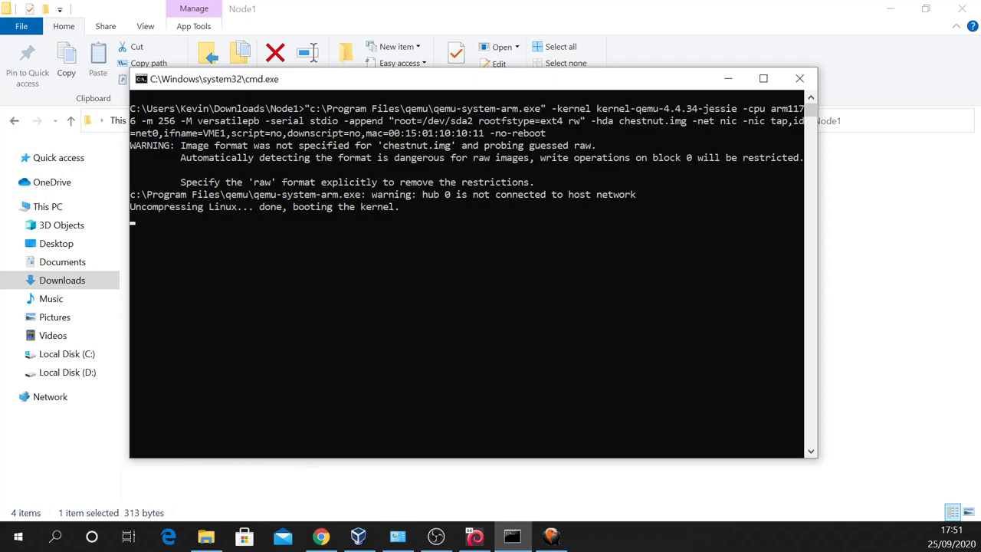
Place the QEMU boot window over the launcher console and minimise the console
click(318, 536)
drag(397, 190, 310, 41)
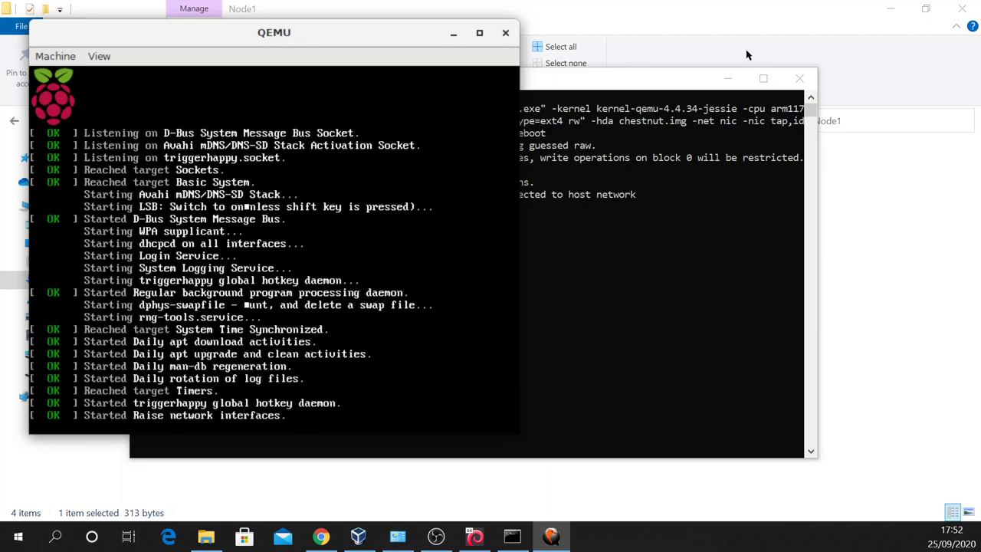
click(728, 79)
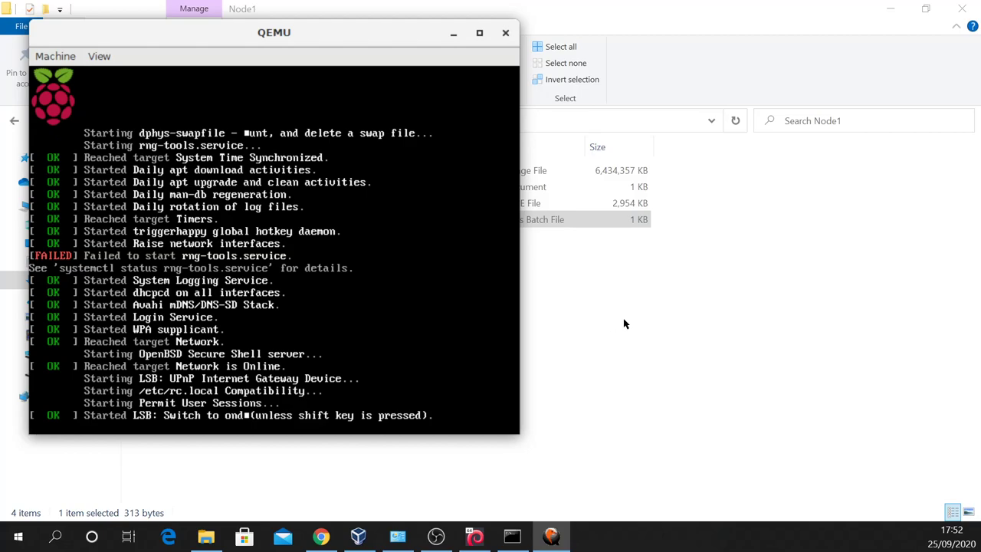
Minimise File Explorer and move the QemuRPi1 window to the right side beside Kali
click(887, 12)
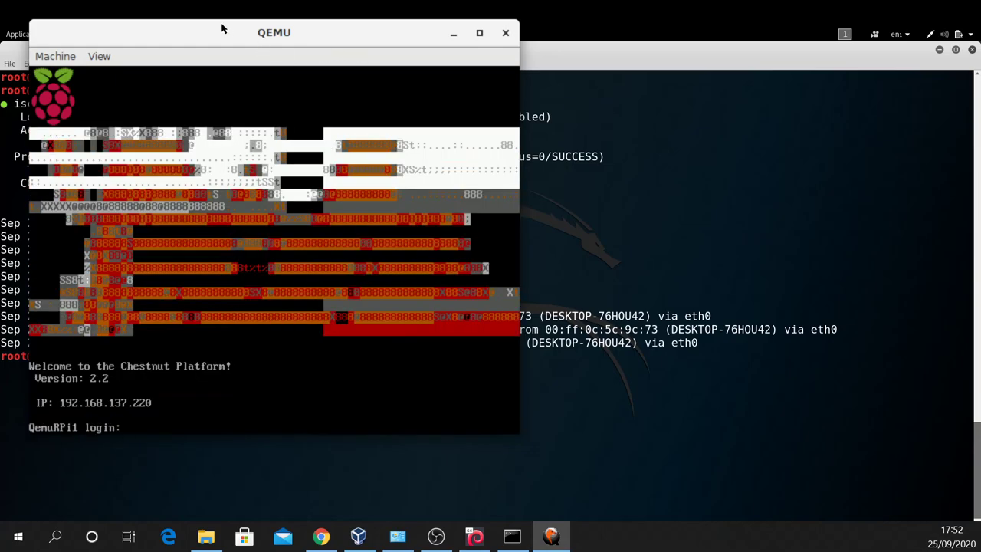
drag(211, 32, 640, 27)
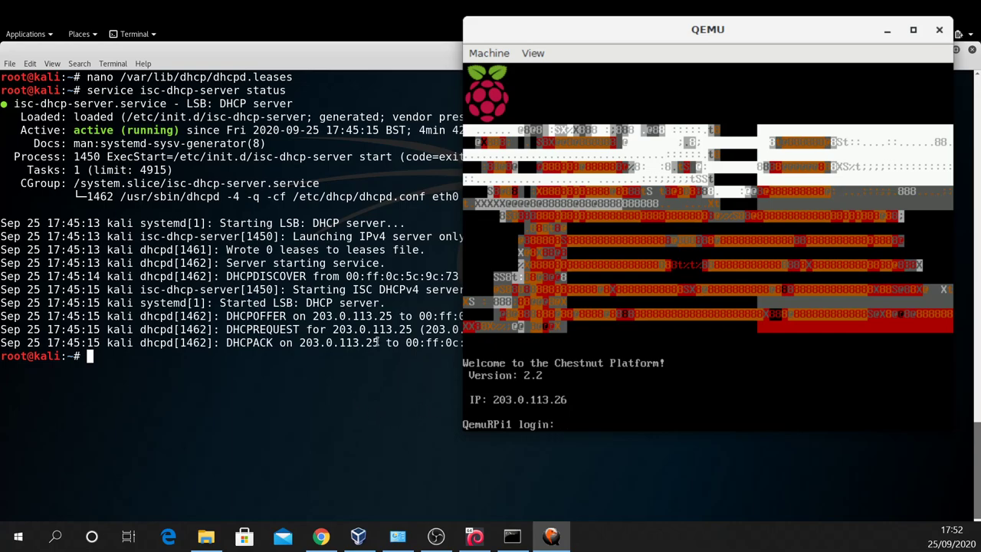
Rerun the DHCP status check in Kali, then return File Explorer to Downloads and select Node2
click(335, 395)
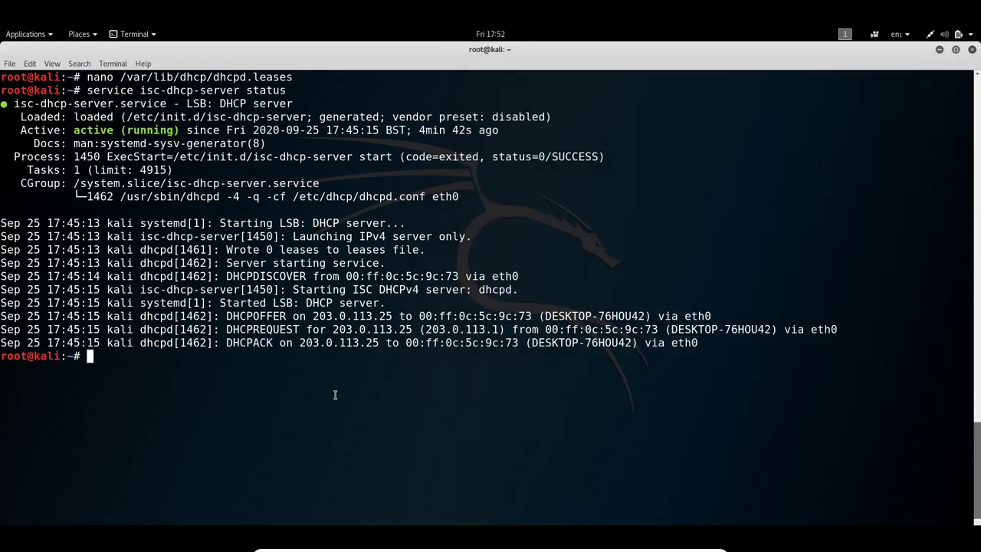
key(Up)
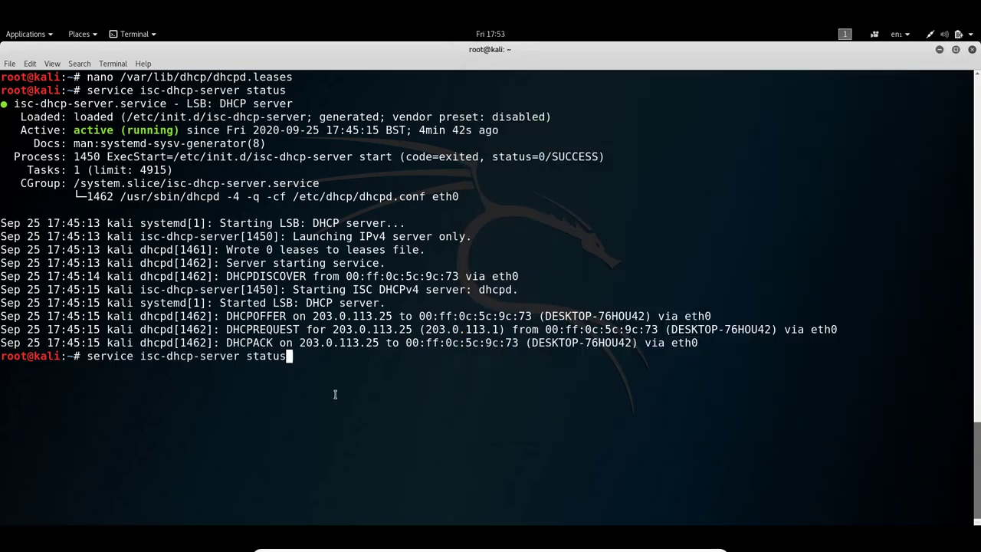
key(Return)
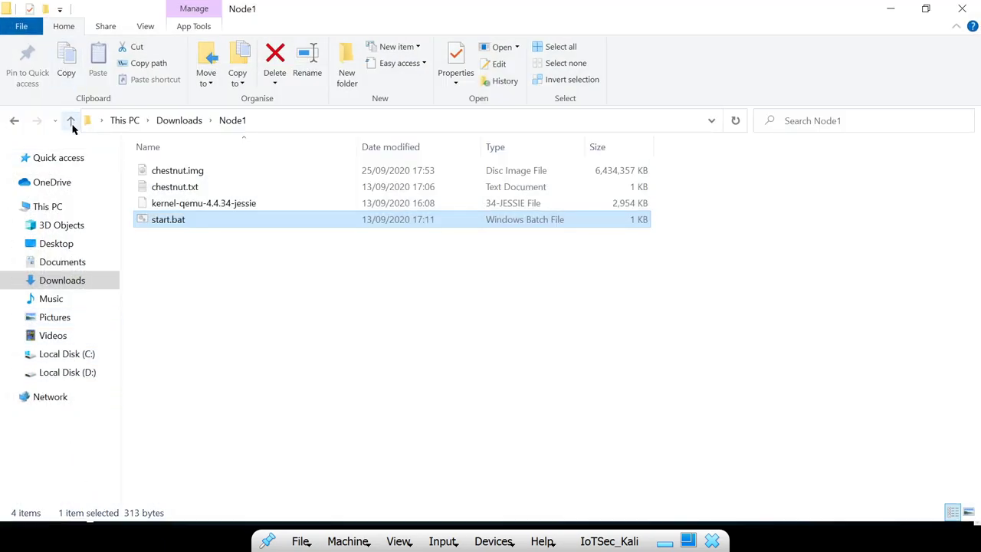
click(72, 125)
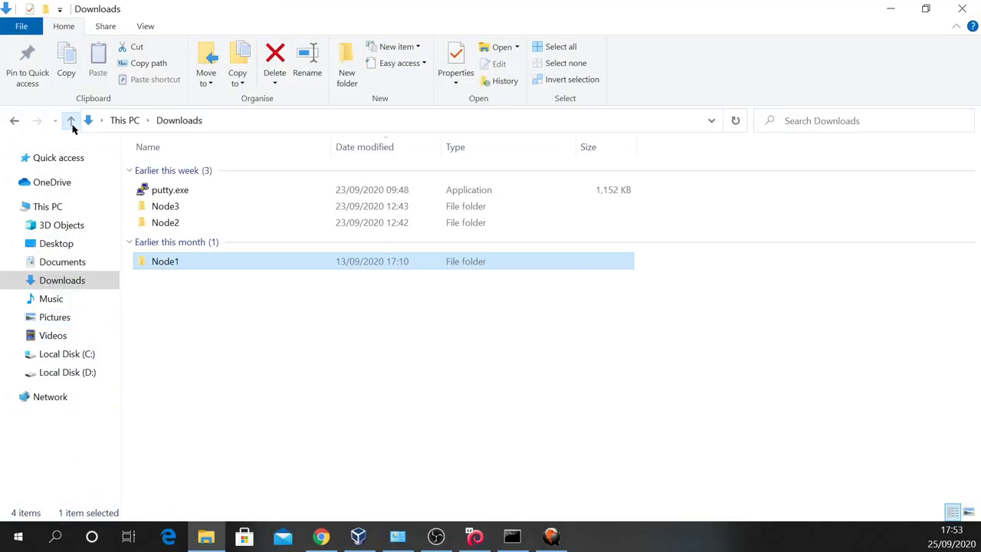
click(208, 222)
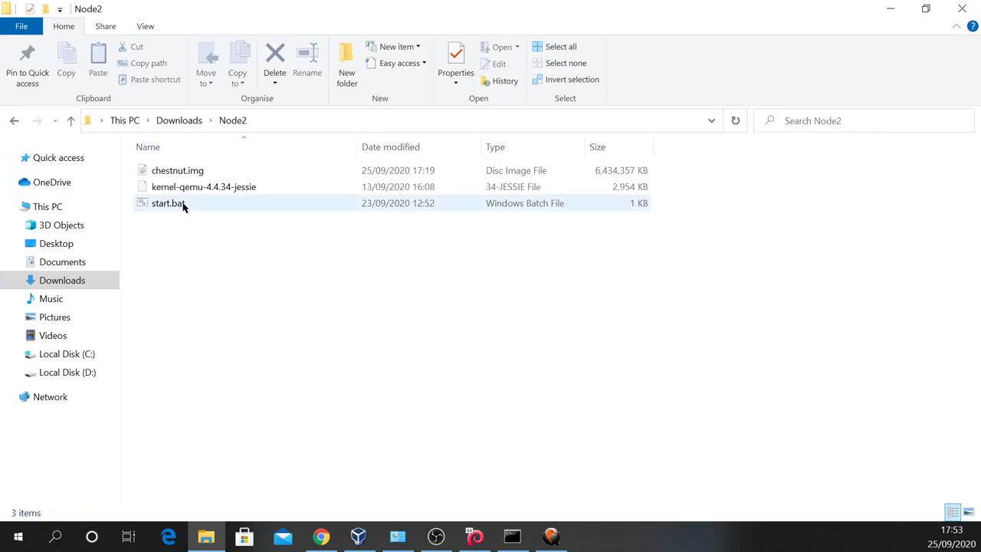
Run Node2's start.bat and move its command prompt window up out of the way
double_click(178, 204)
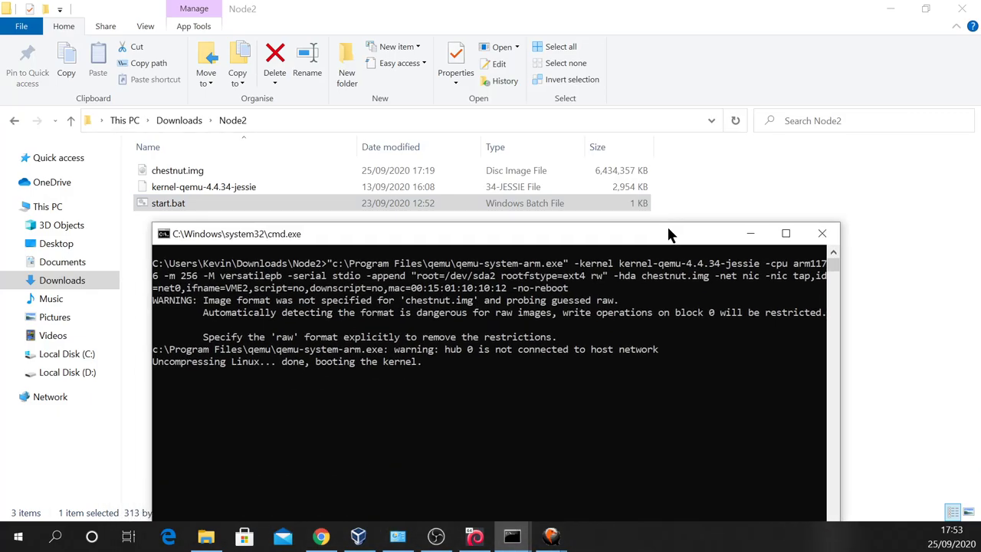
drag(667, 235, 737, 80)
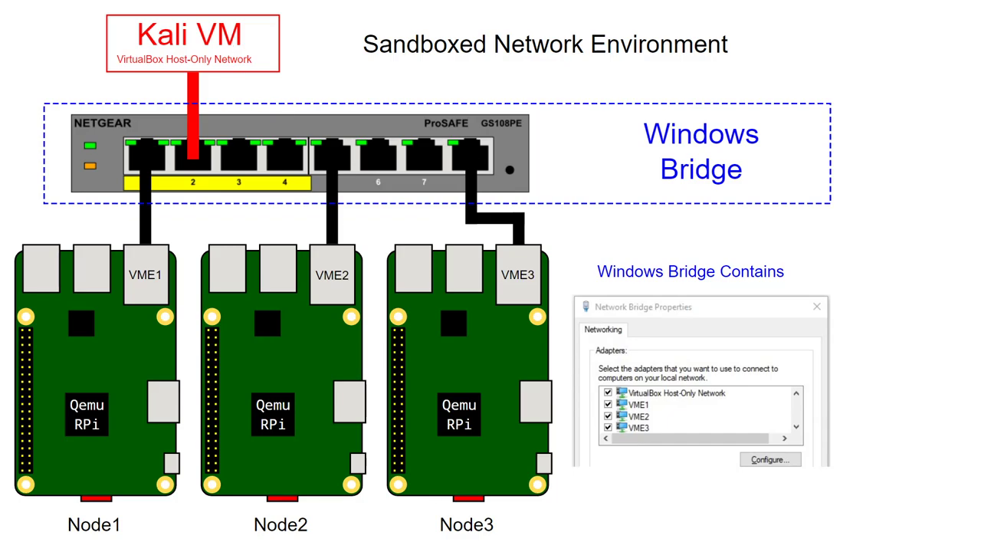
Raise the Node2 QEMU window, then minimise the command prompt and File Explorer to reveal Kali
key(alt+Tab)
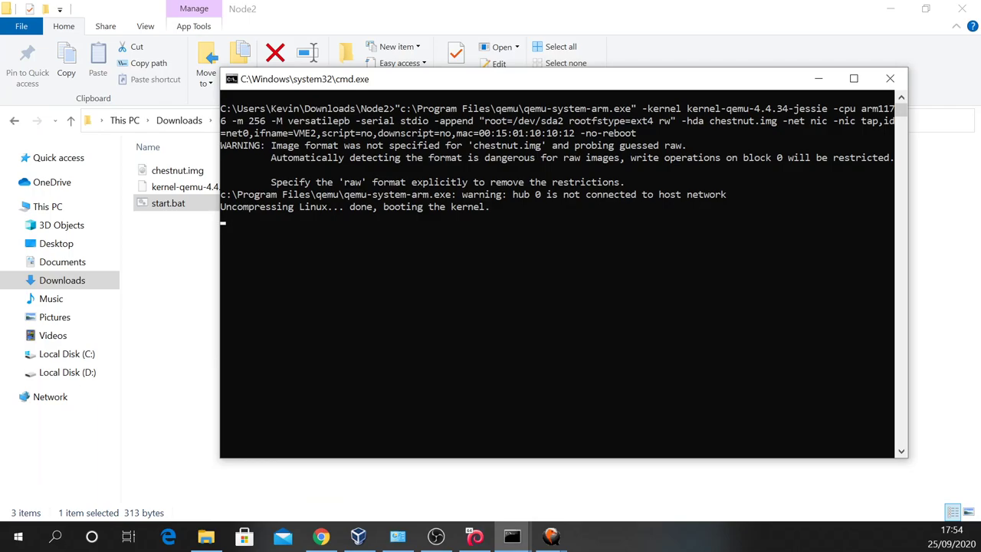
drag(334, 207, 390, 76)
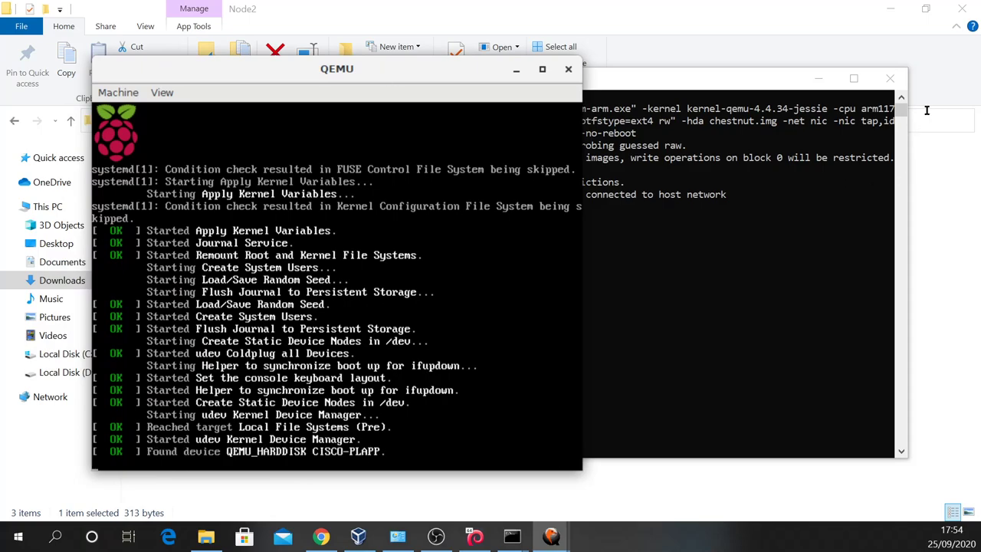
click(817, 79)
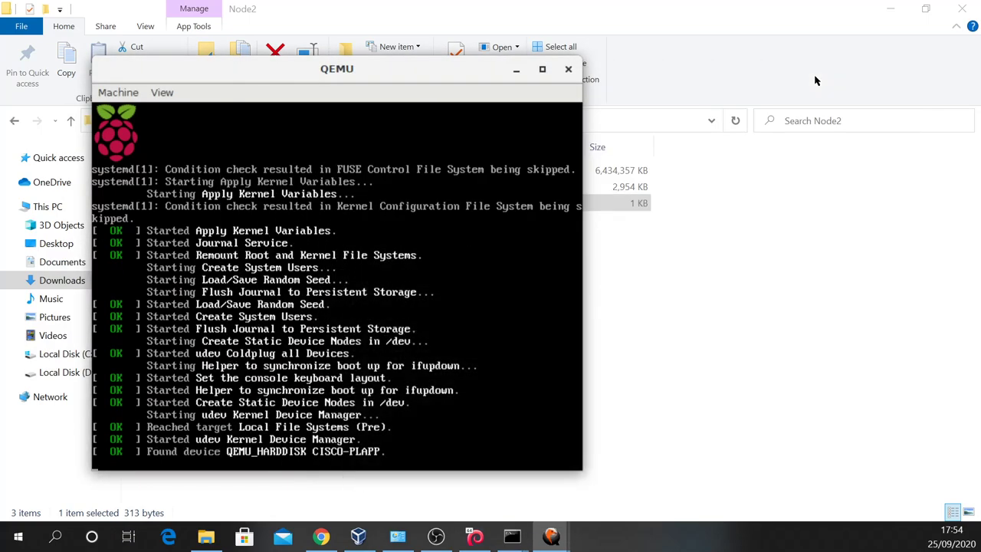
click(901, 6)
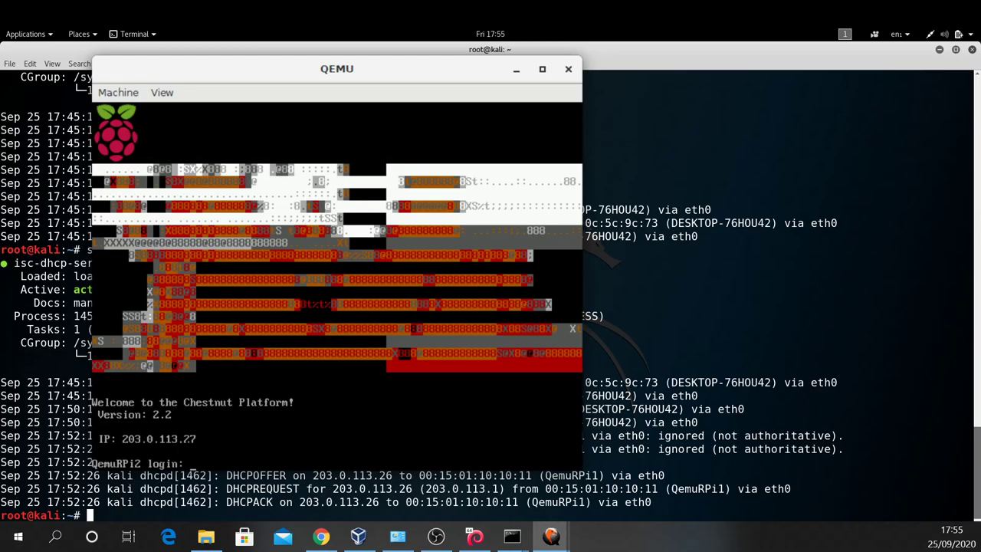
Rerun 'service isc-dhcp-server status' on Kali to confirm QemuRPi2's 203.0.113.27 lease, then return to the host
click(767, 449)
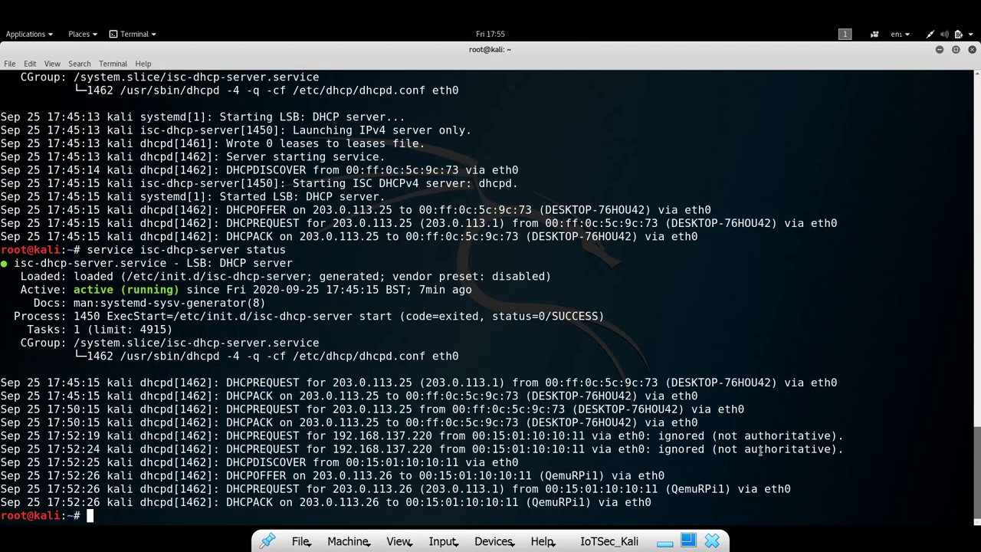
key(Return)
key(Return)
key(Return)
key(Return)
key(Return)
key(Return)
key(Return)
key(Return)
key(Return)
key(Return)
key(Return)
key(Return)
key(Return)
key(Return)
key(Return)
key(Return)
key(Return)
key(Return)
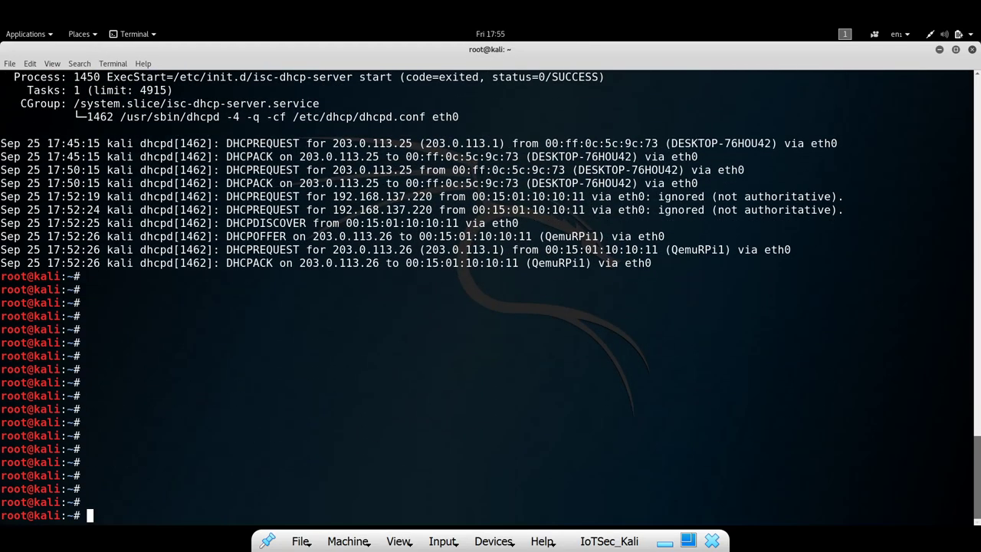
key(ctrl+l)
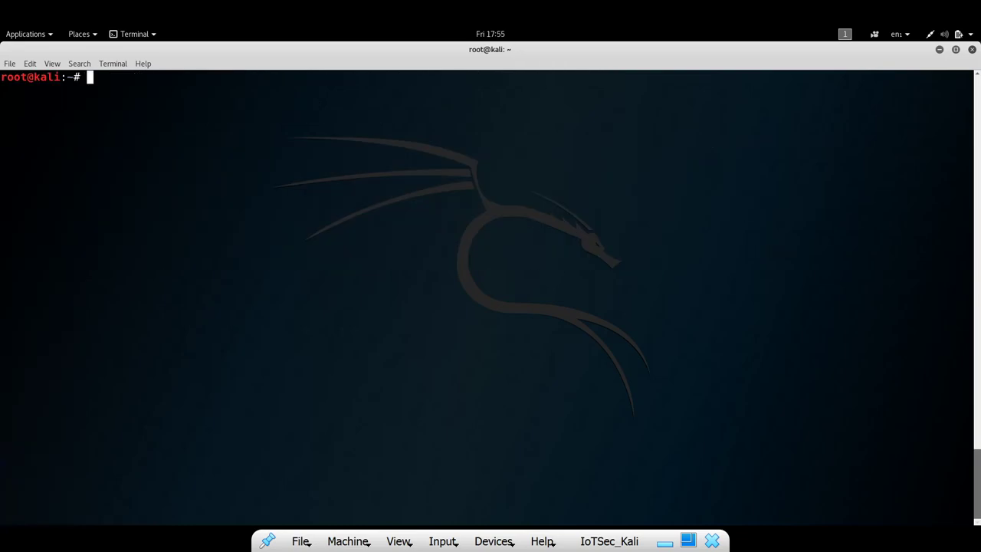
key(Up)
key(Return)
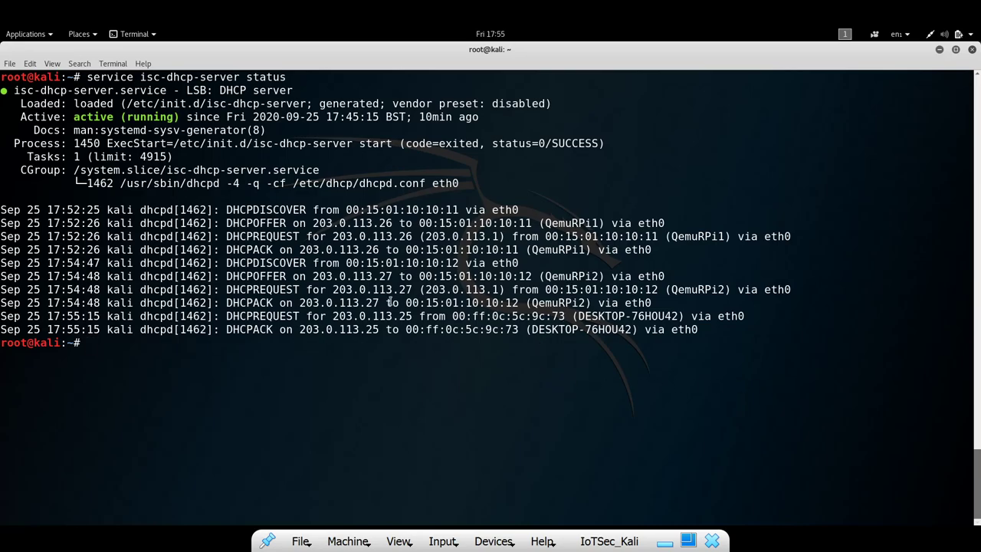
mouse_move(367, 303)
mouse_down()
mouse_move(613, 316)
mouse_move(379, 302)
mouse_up()
key(alt+Tab)
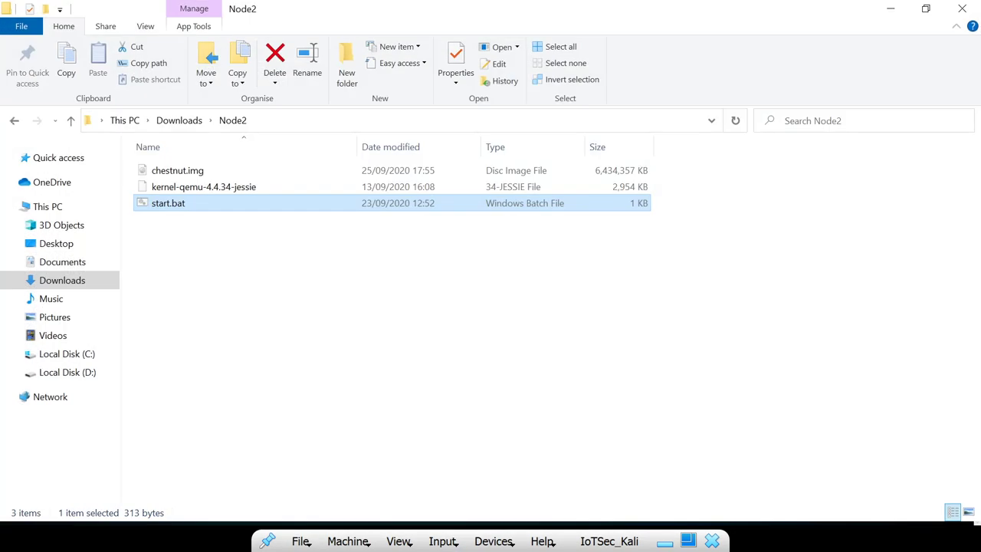
Launch start.bat from the Node3 folder in Downloads and move its console to the top
click(70, 121)
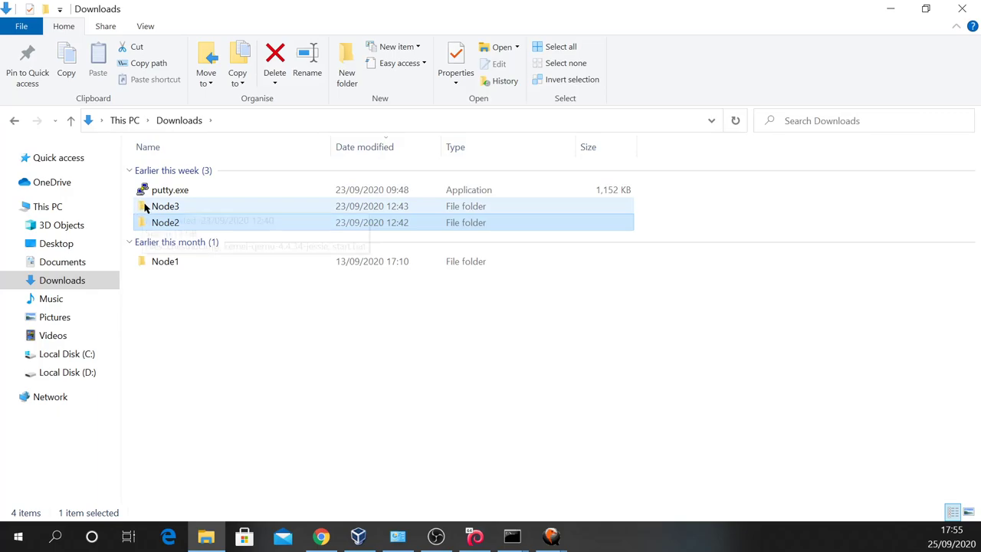
double_click(142, 209)
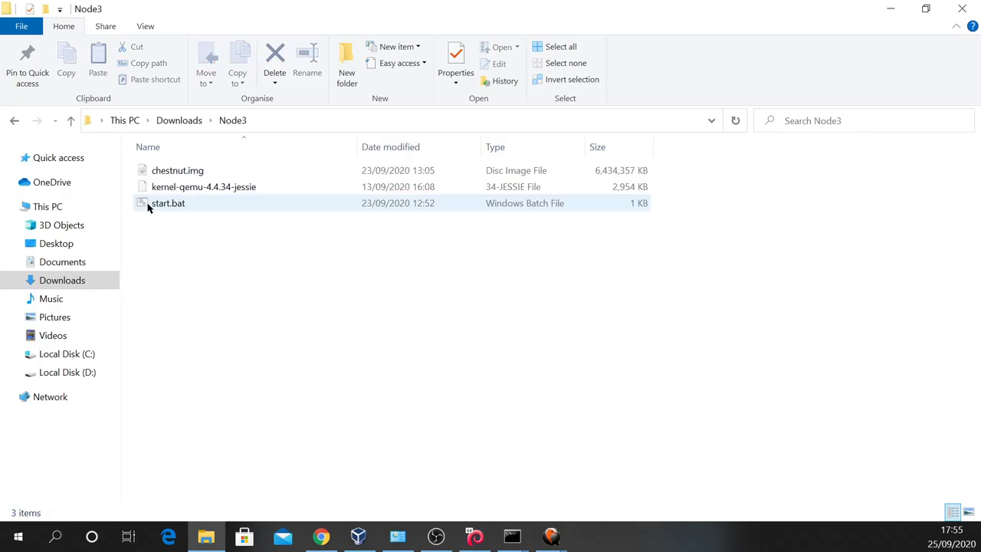
double_click(155, 204)
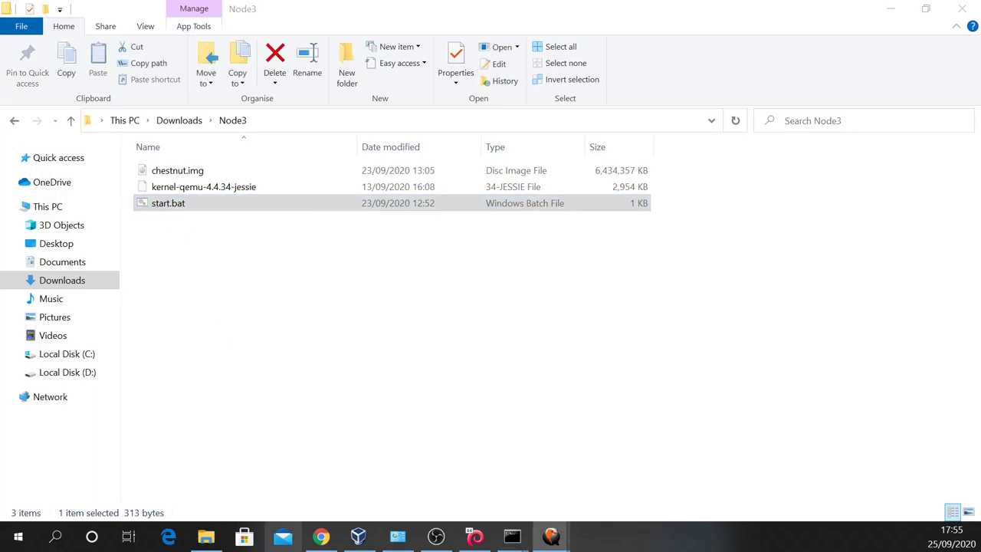
drag(548, 375, 675, 92)
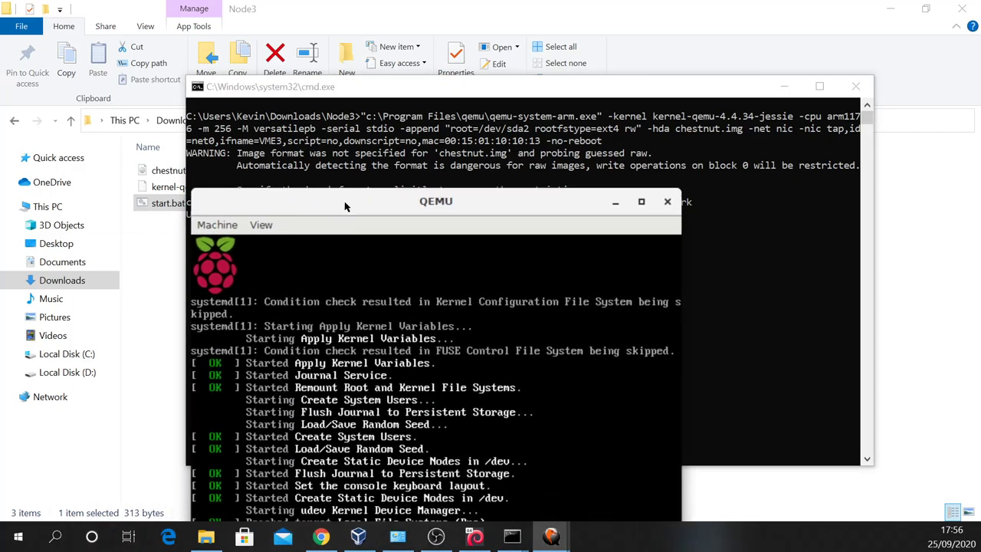
Bring the booted QemuRPi3 console (IP 203.0.113.28) into view by minimizing the command prompt and File Explorer
drag(340, 211, 620, 86)
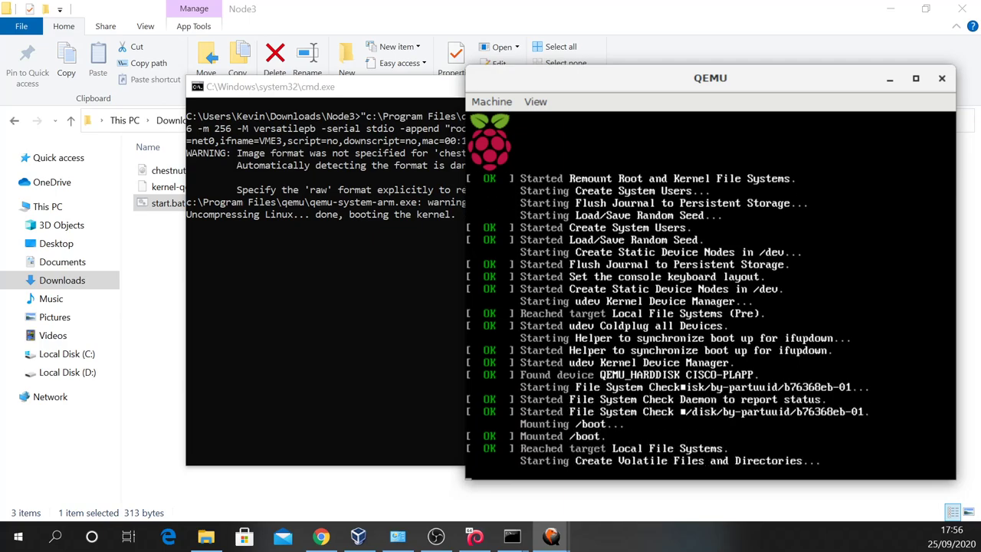
click(348, 84)
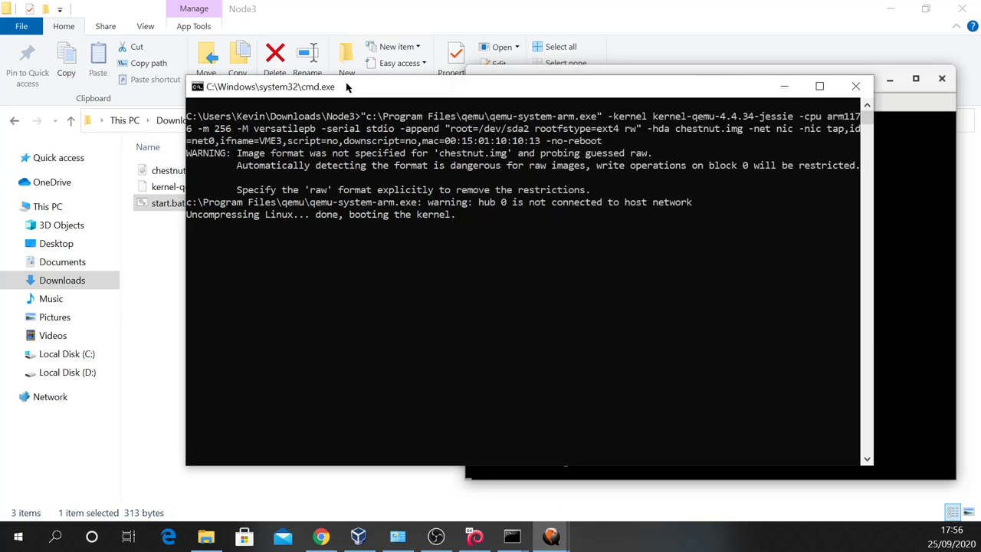
click(794, 89)
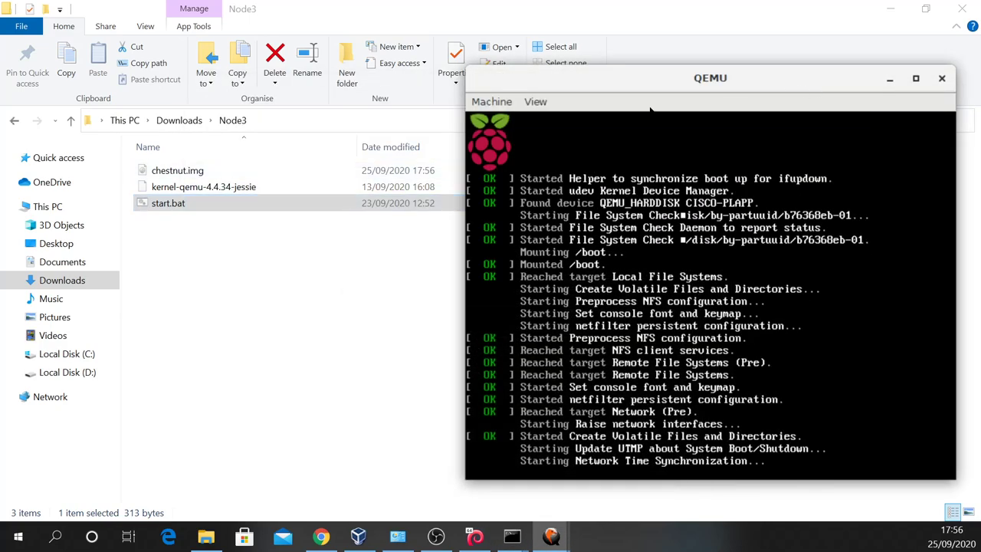
click(890, 10)
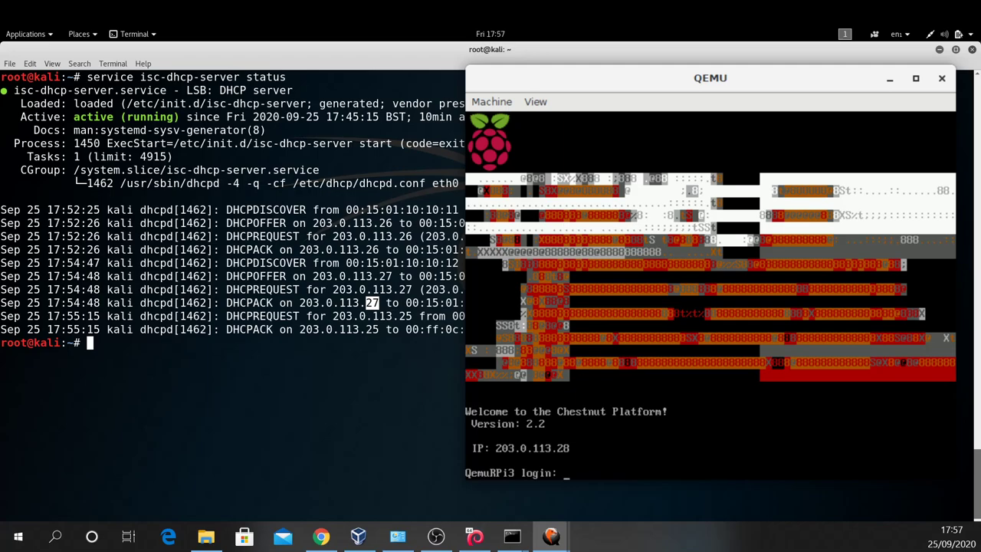
Log in as pi on QemuRPi3, QemuRPi2 and QemuRPi1
text(pi)
key(Return)
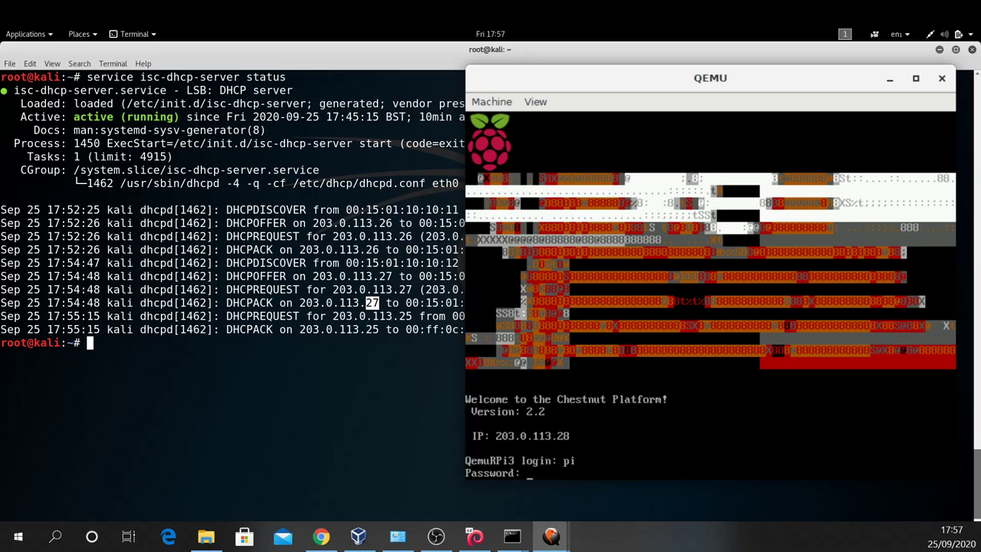
key(Return)
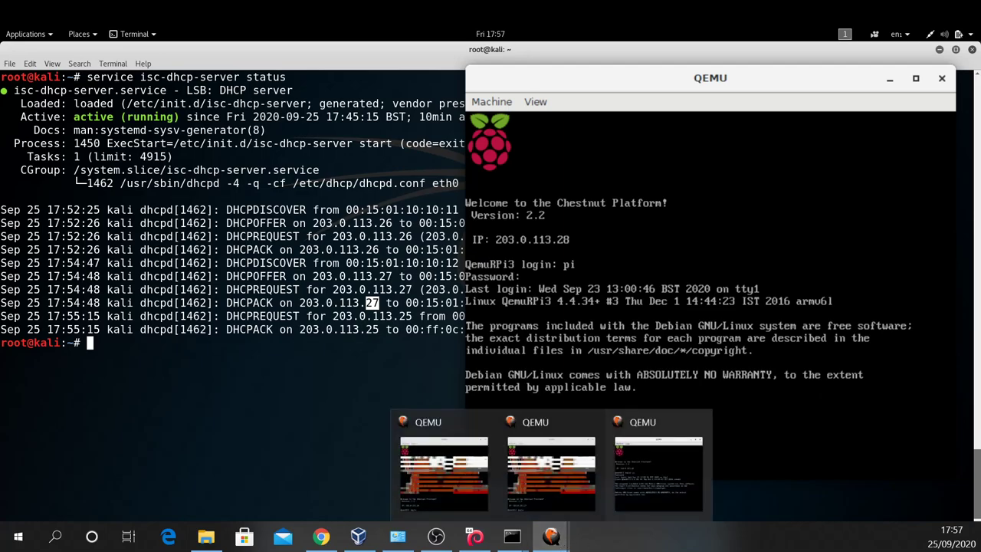
key(Return)
key(Return)
key(Return)
key(Return)
key(Return)
key(Return)
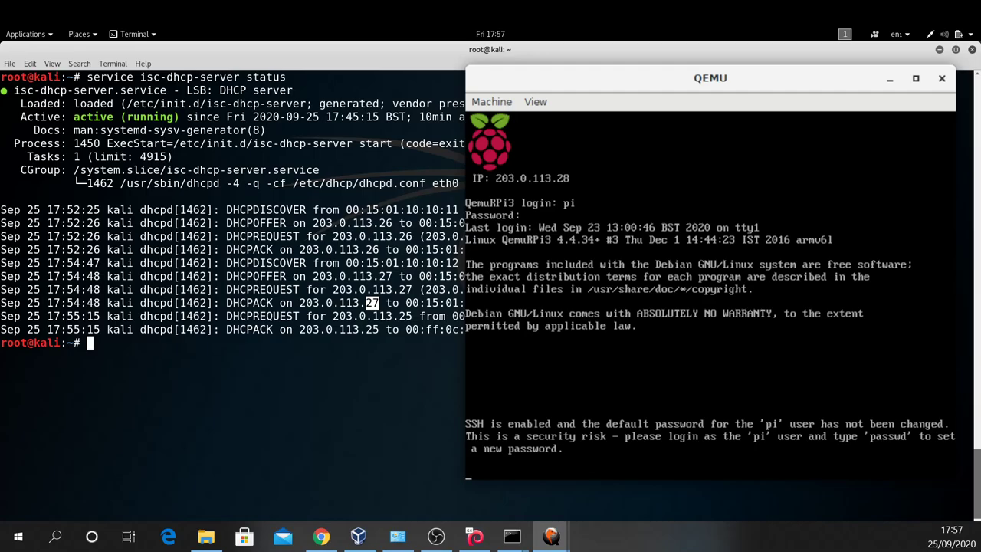
key(alt+Tab)
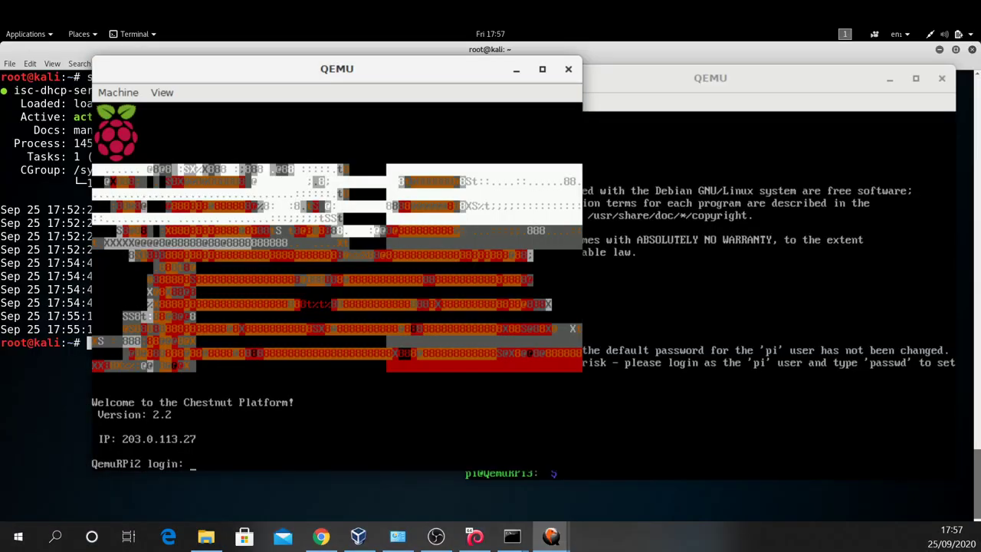
text(pi)
key(Return)
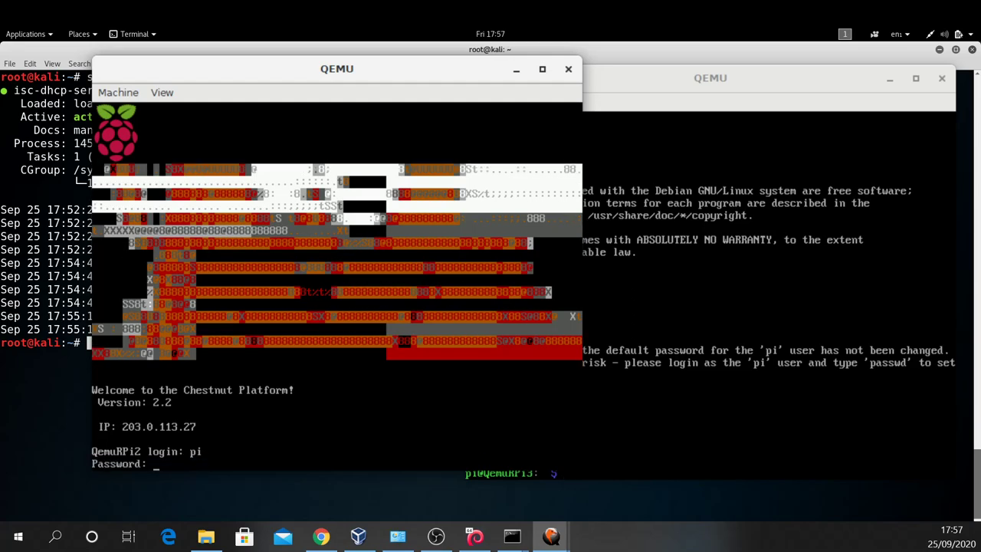
key(Return)
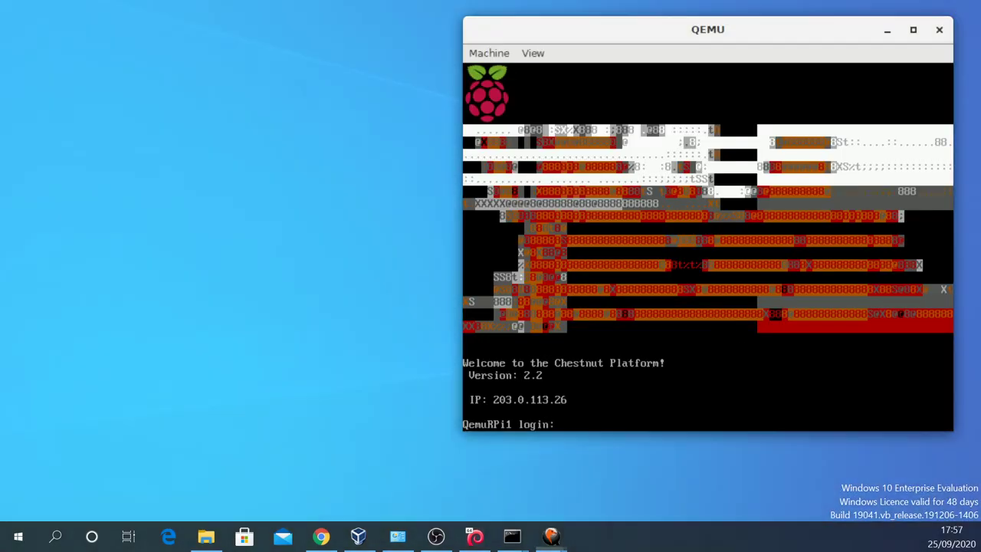
click(551, 535)
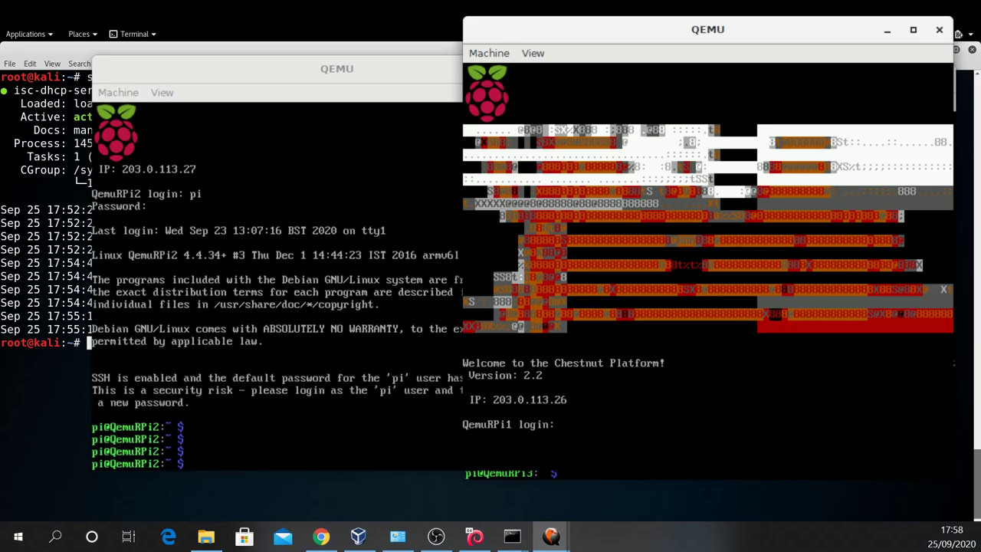
key(Return)
key(Return)
key(Return)
key(Return)
key(Return)
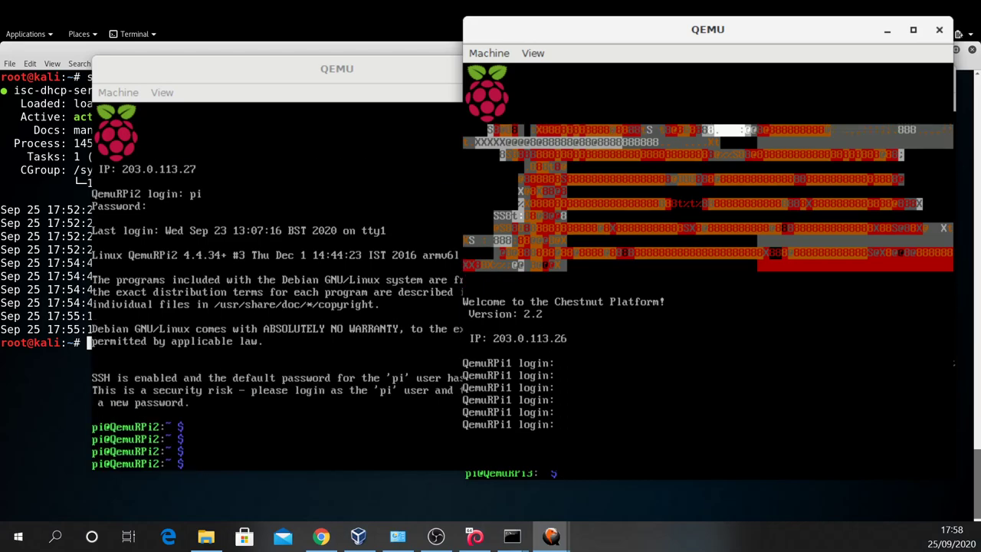
text(pi)
key(Return)
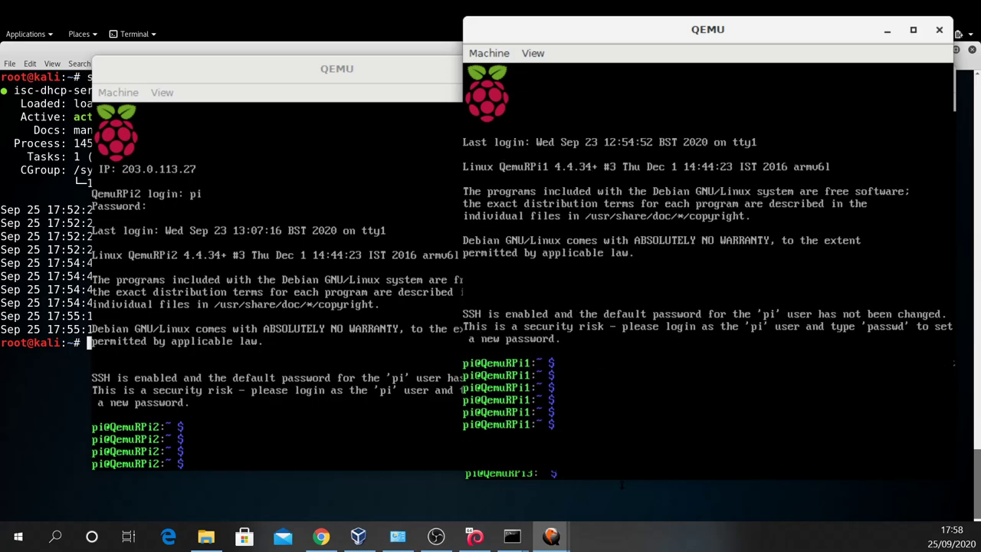
Rearrange the three QEMU console windows, releasing input grabs with Ctrl+Alt+G, leaving QemuRPi1 in front
drag(545, 24, 87, 6)
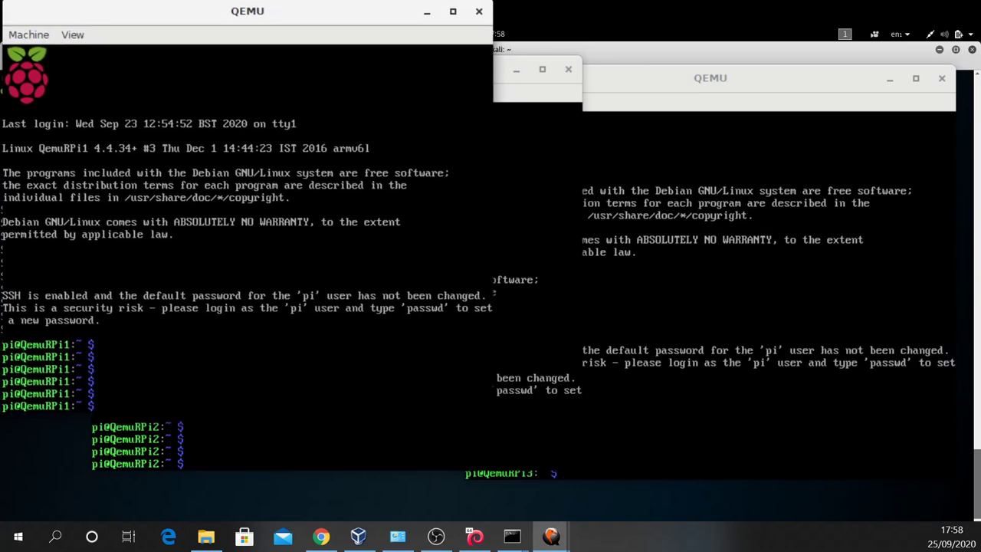
click(728, 307)
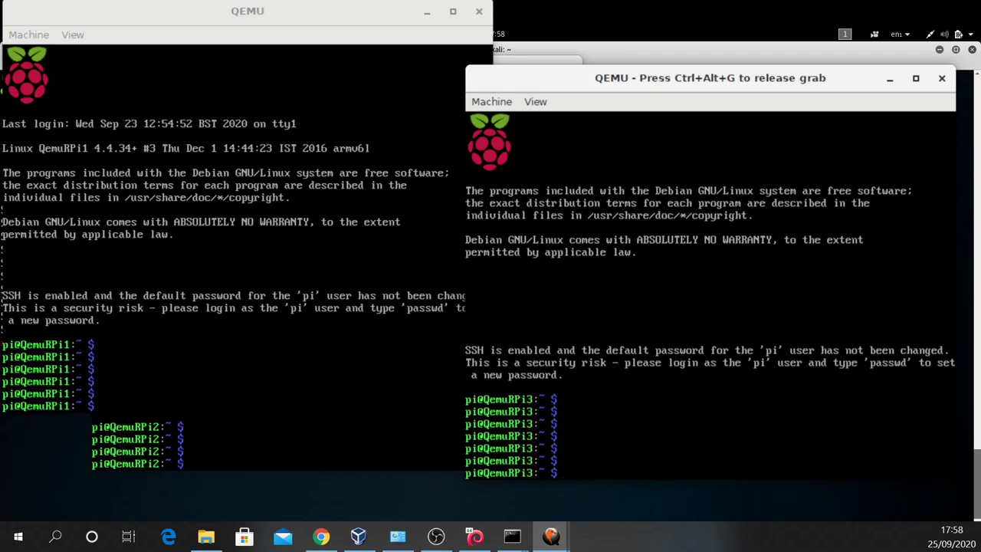
key(ctrl+alt+g)
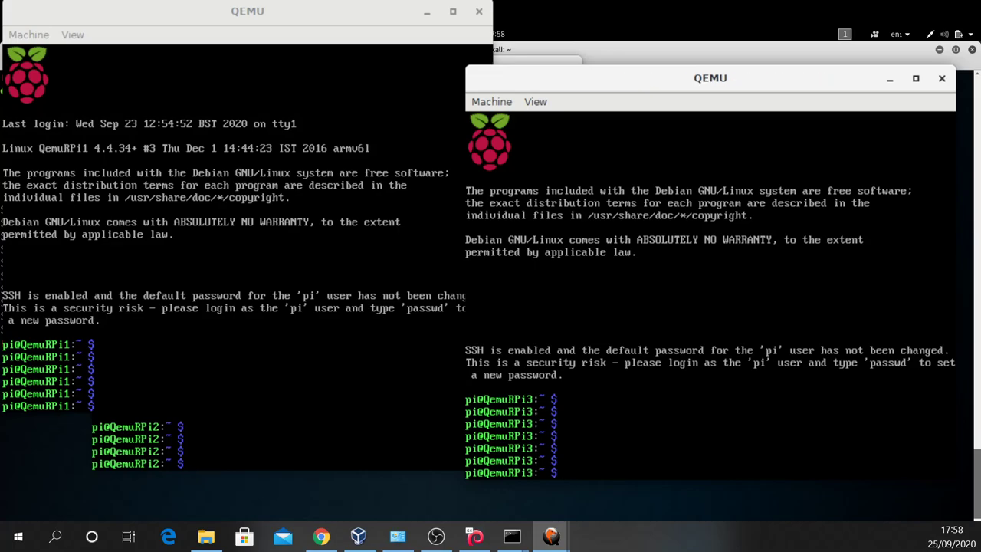
drag(644, 72, 685, 114)
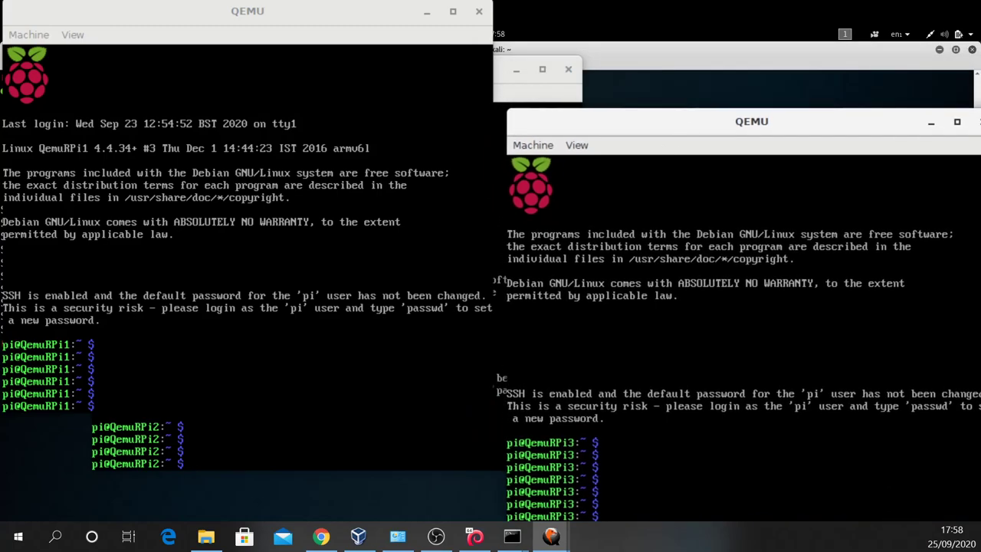
click(230, 448)
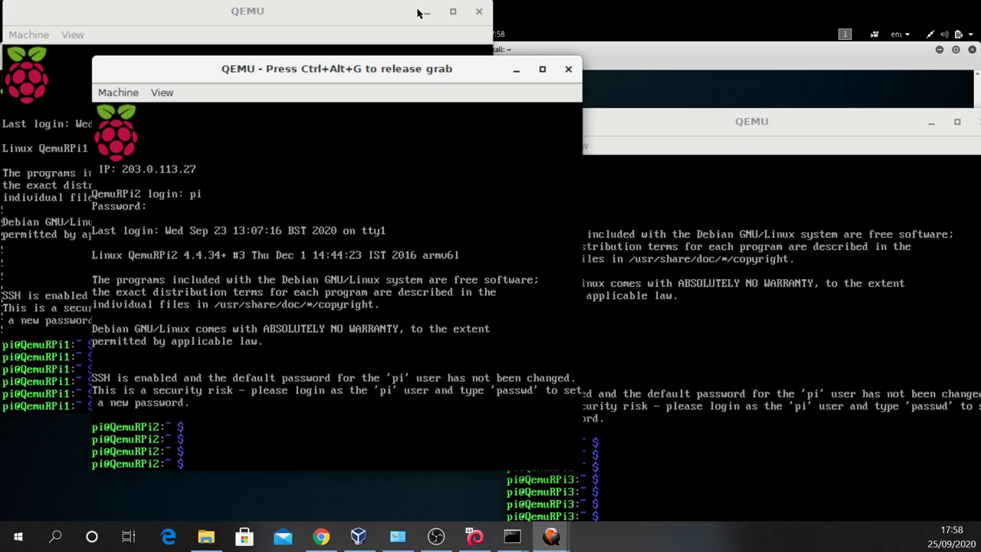
key(ctrl+alt+g)
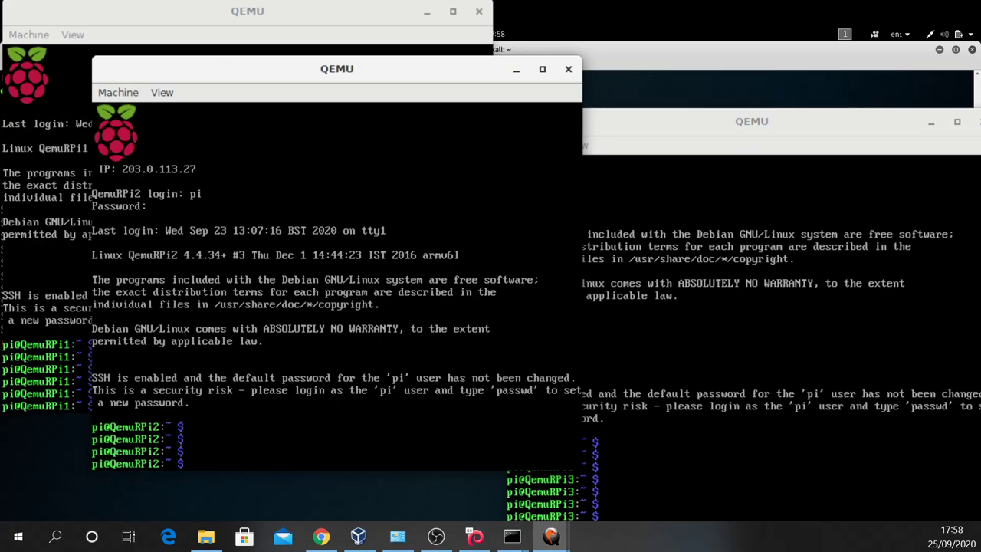
drag(408, 66, 576, 72)
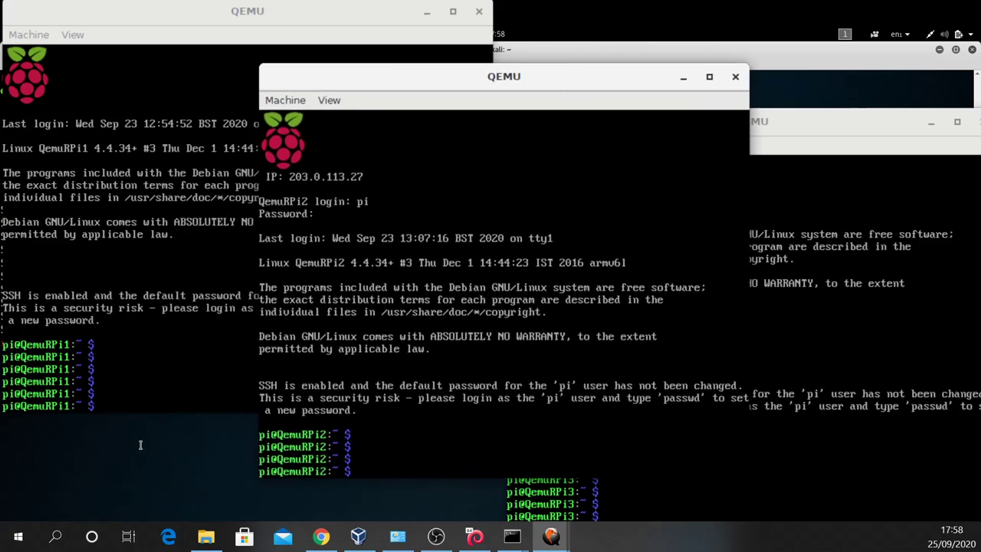
click(153, 368)
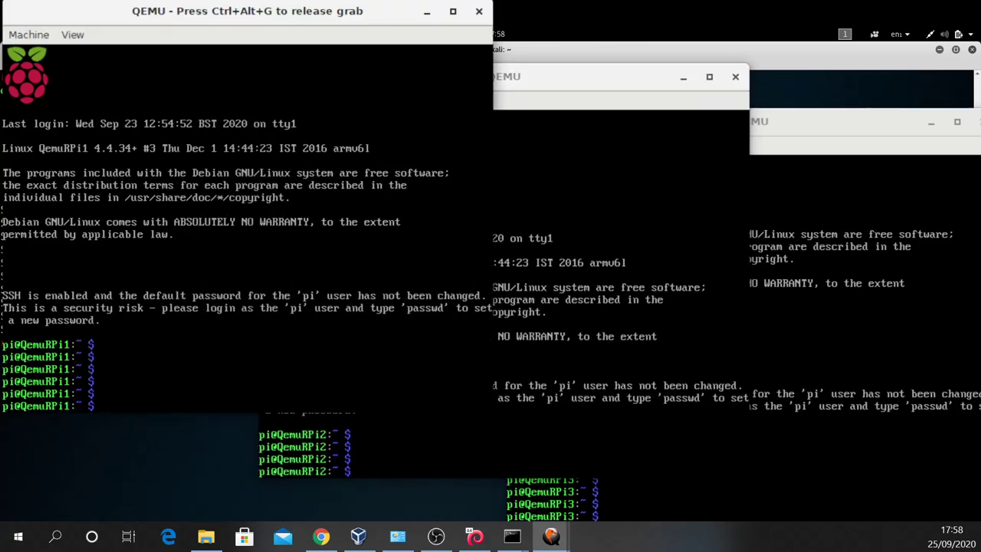
Ping 203.0.113.25 from QemuRPi1, which gets no replies
text(ping)
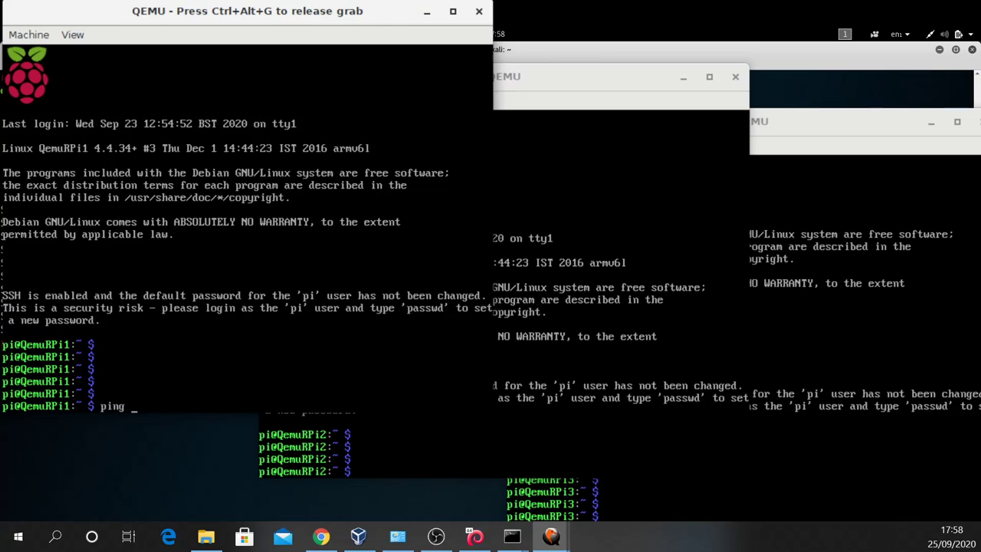
key(Delete)
key(BackSpace)
key(BackSpace)
key(BackSpace)
key(BackSpace)
key(BackSpace)
text(203.0.113.)
text(25)
key(Return)
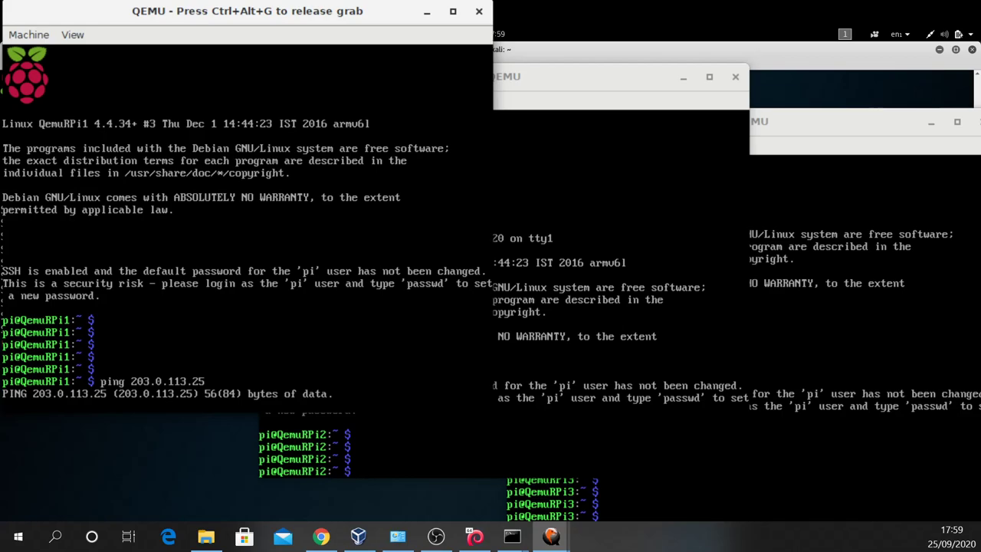
key(ctrl+c)
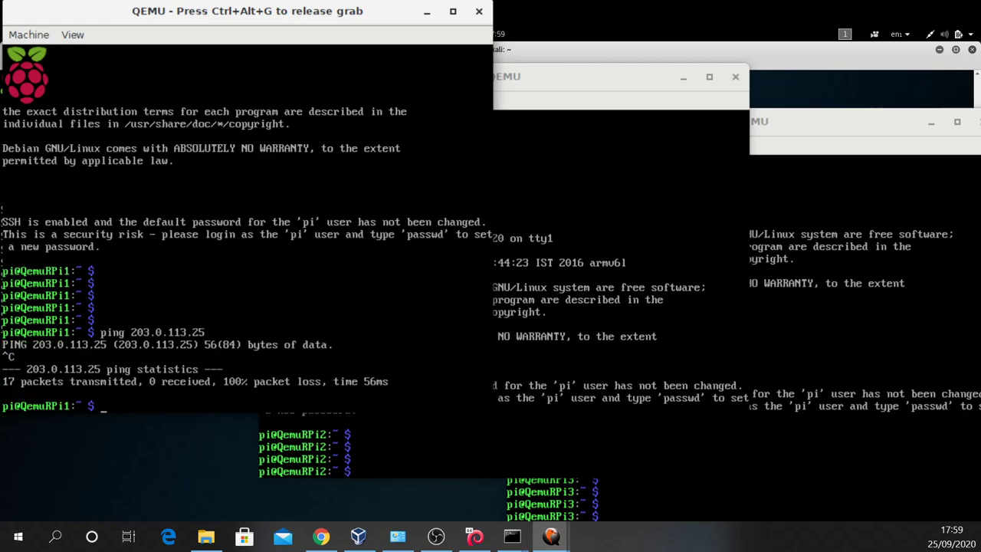
Ping 203.0.113.26, .27 and .28 in turn, each succeeding with 0% loss
key(Up)
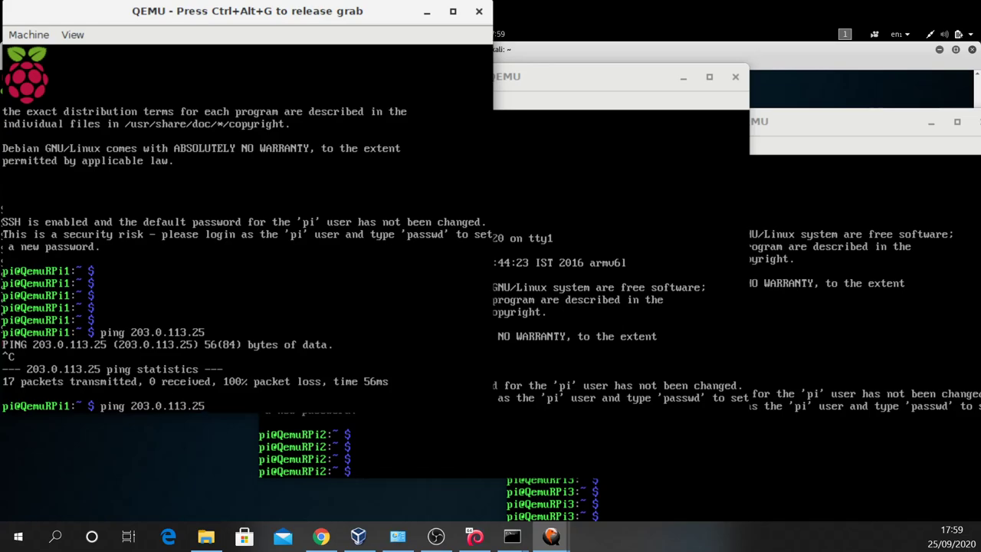
key(BackSpace)
text(6)
key(Return)
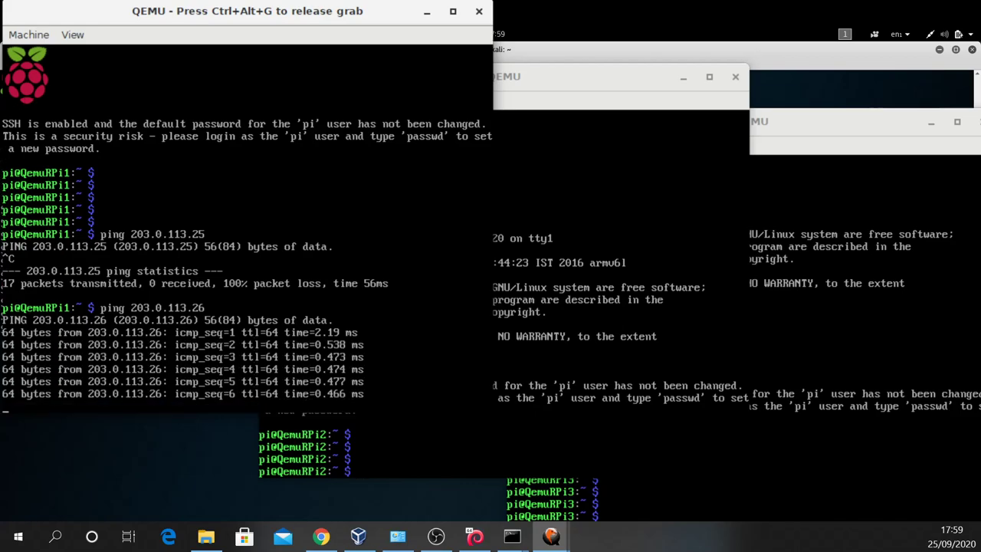
key(ctrl+c)
key(Up)
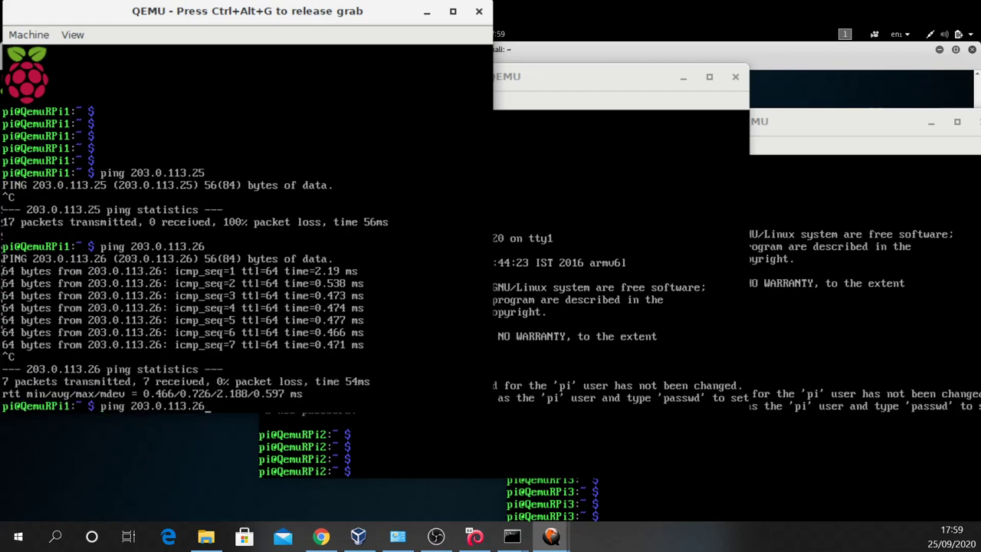
key(BackSpace)
text(7)
key(Return)
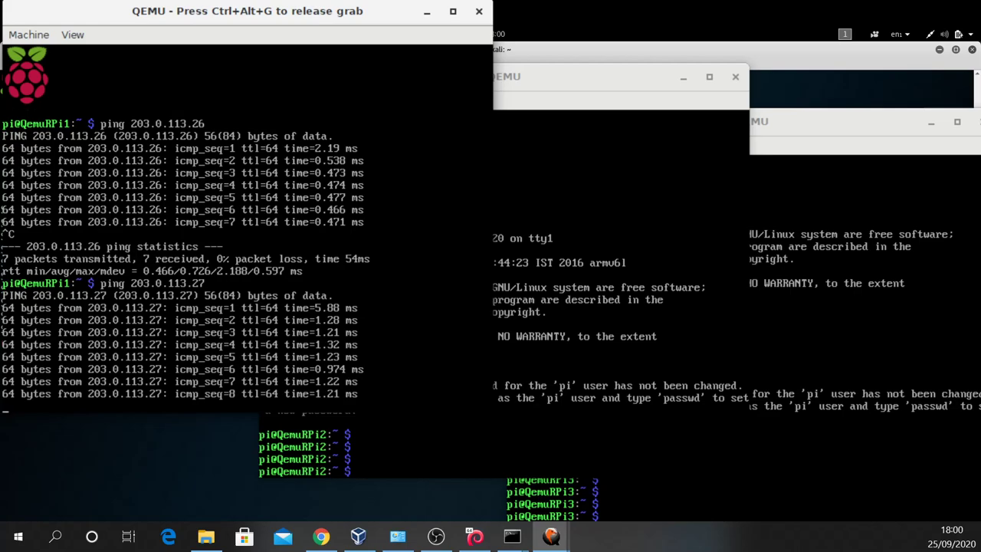
key(ctrl+c)
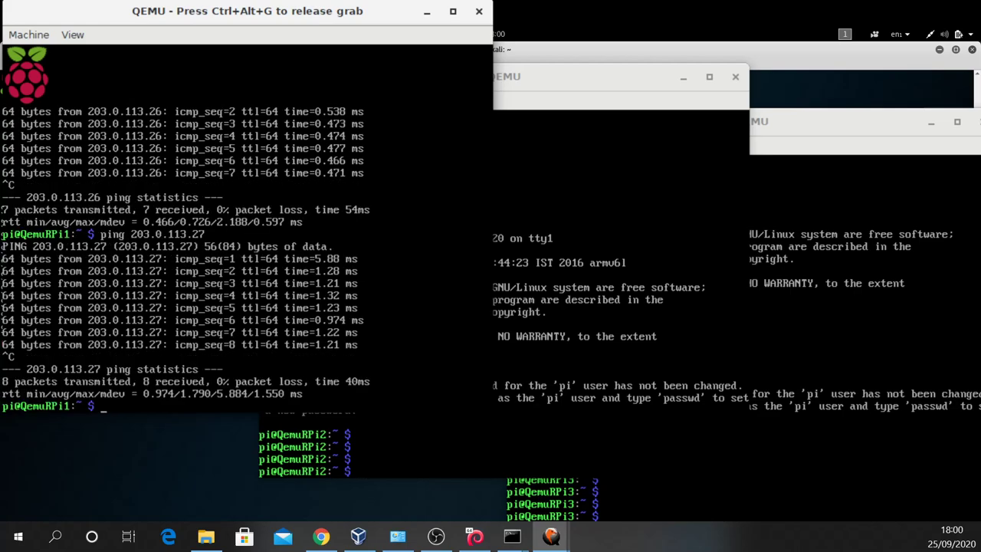
key(Up)
key(BackSpace)
text(8)
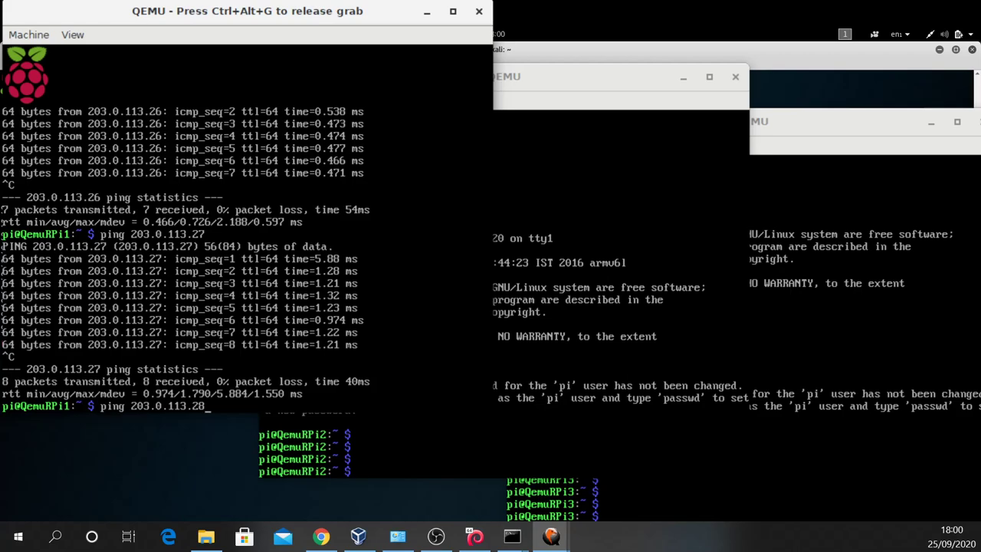
key(Return)
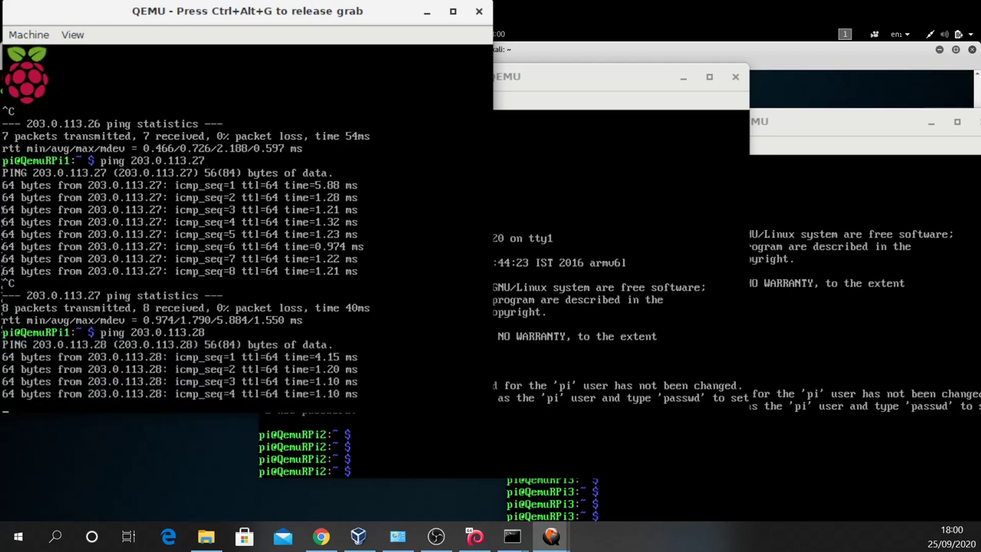
key(ctrl+c)
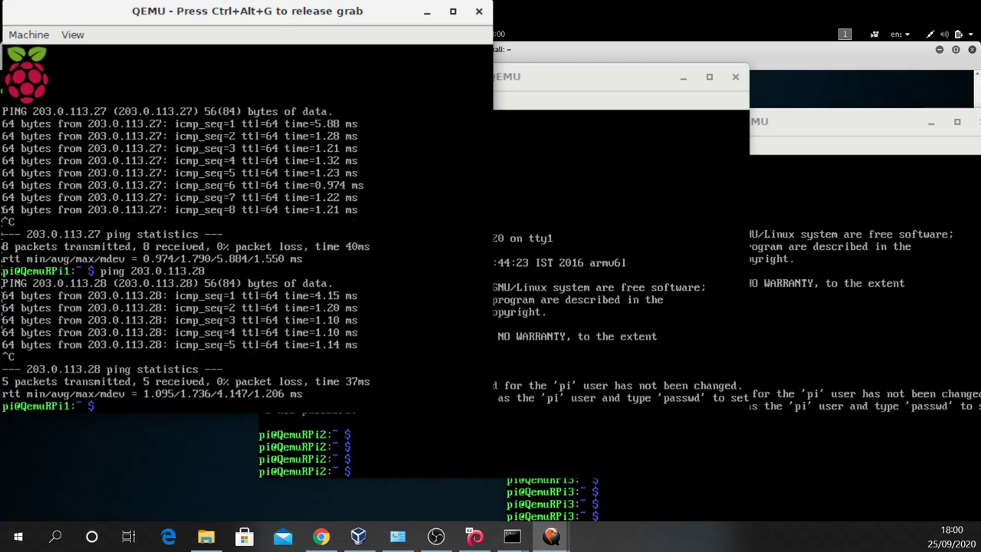
key(Return)
key(Return)
key(Return)
key(Return)
key(Return)
key(Return)
key(Return)
key(Return)
Run arp -a on QemuRPi1 to list .25, .27, .28 and .1, then show the network diagram slide
text(a)
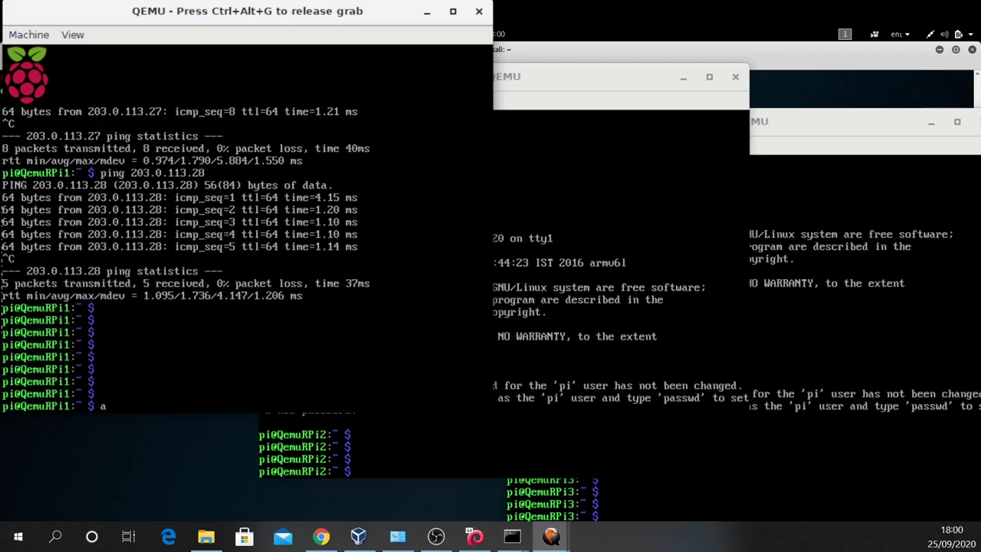
text(rp -a)
key(Return)
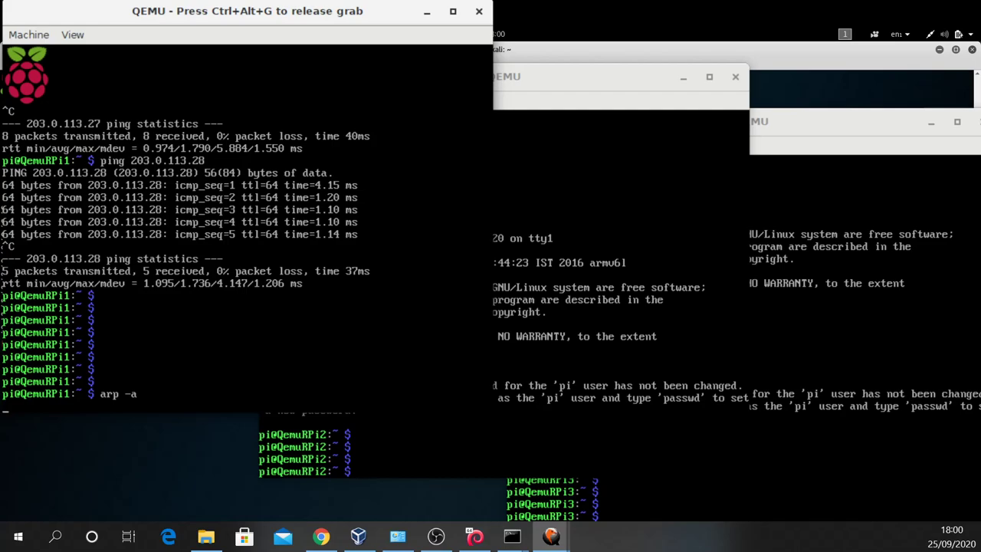
key(Return)
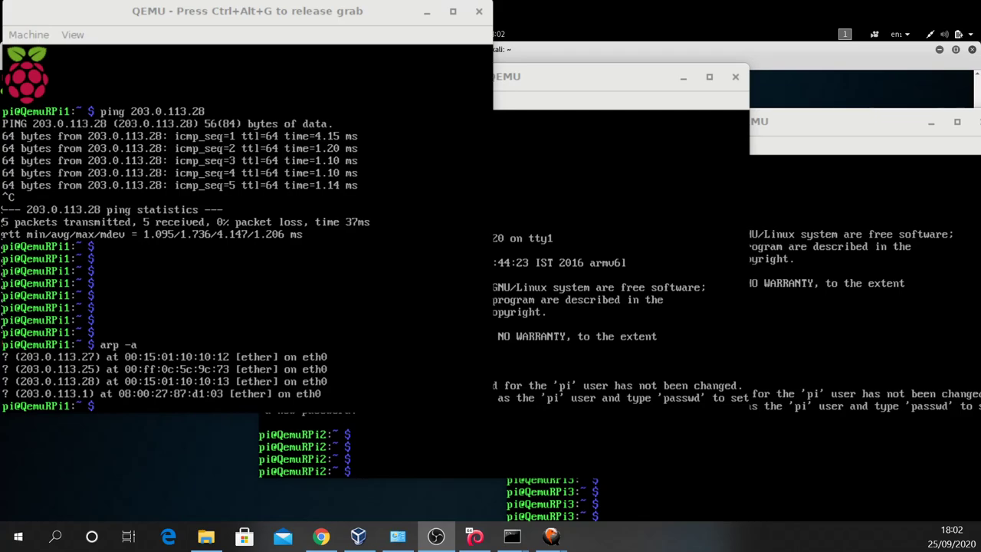
click(319, 539)
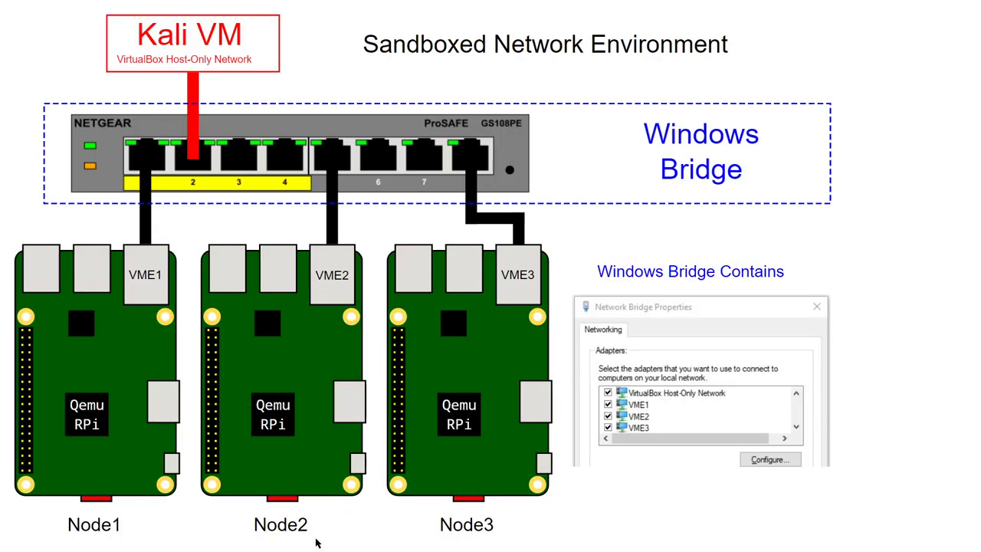